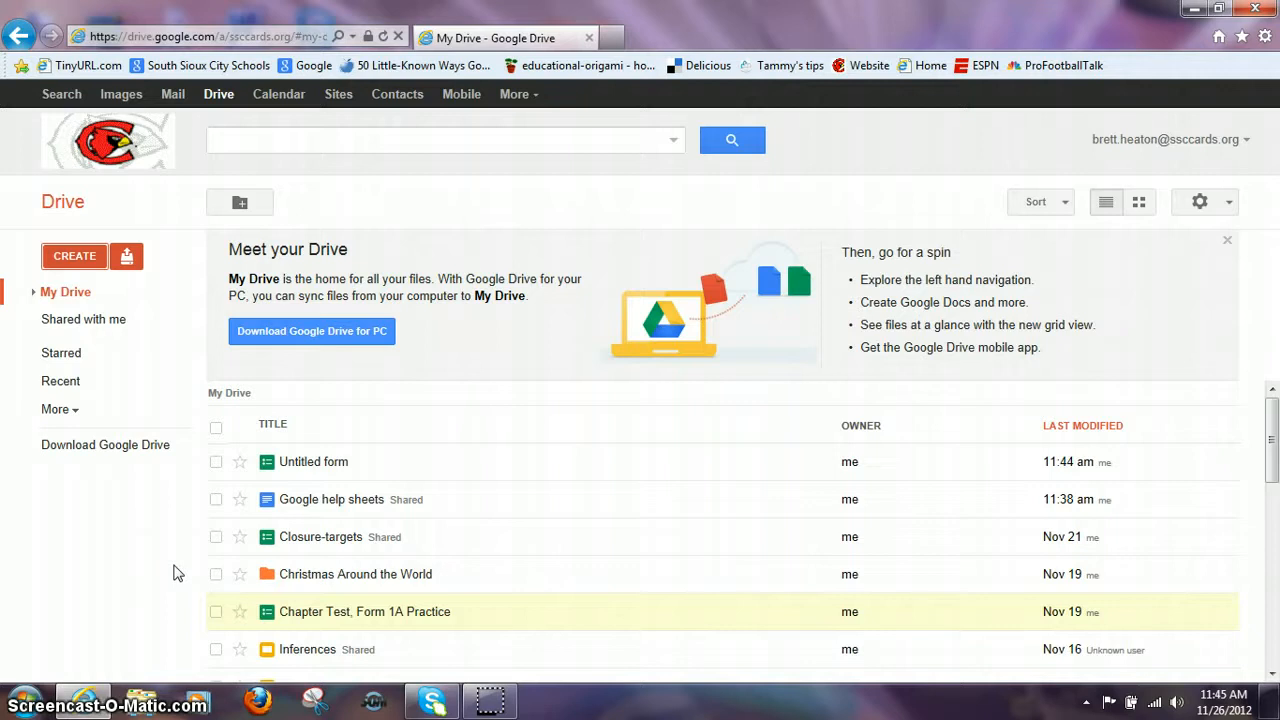
# Create a new form and enable automatic collection of respondents' South Sioux City Schools usernames
pyautogui.click(75, 257)
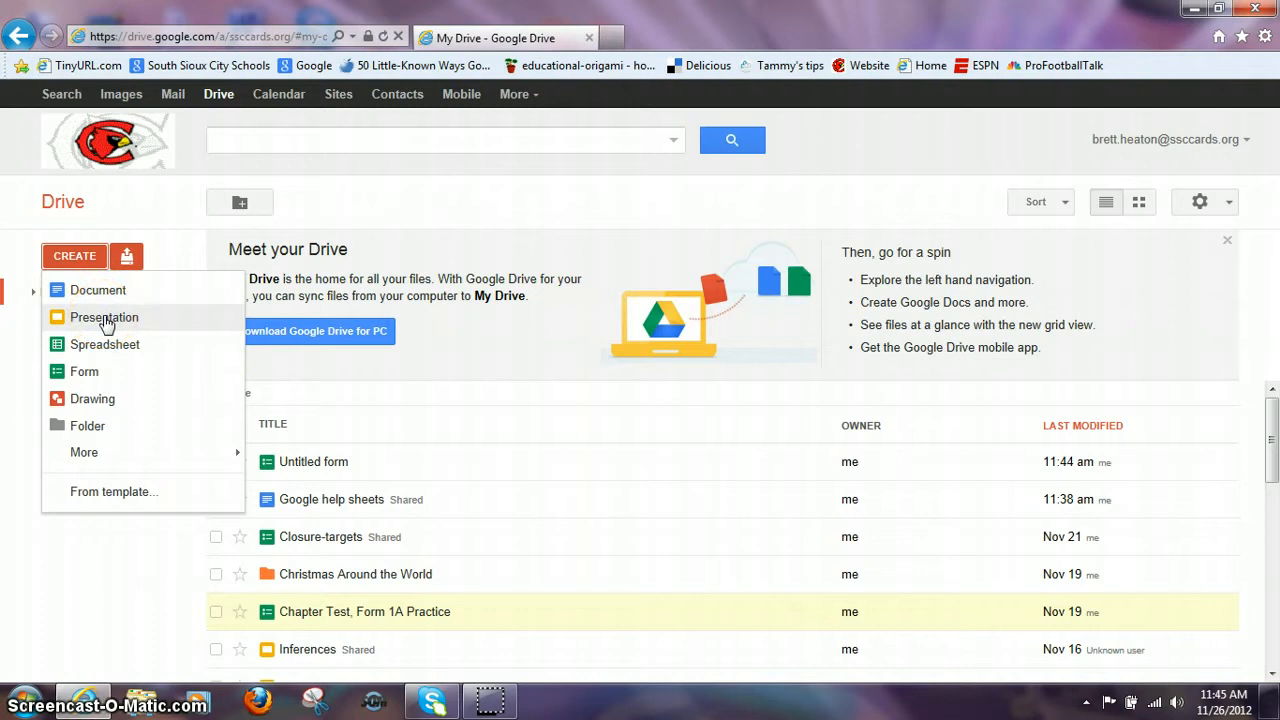
pyautogui.click(106, 349)
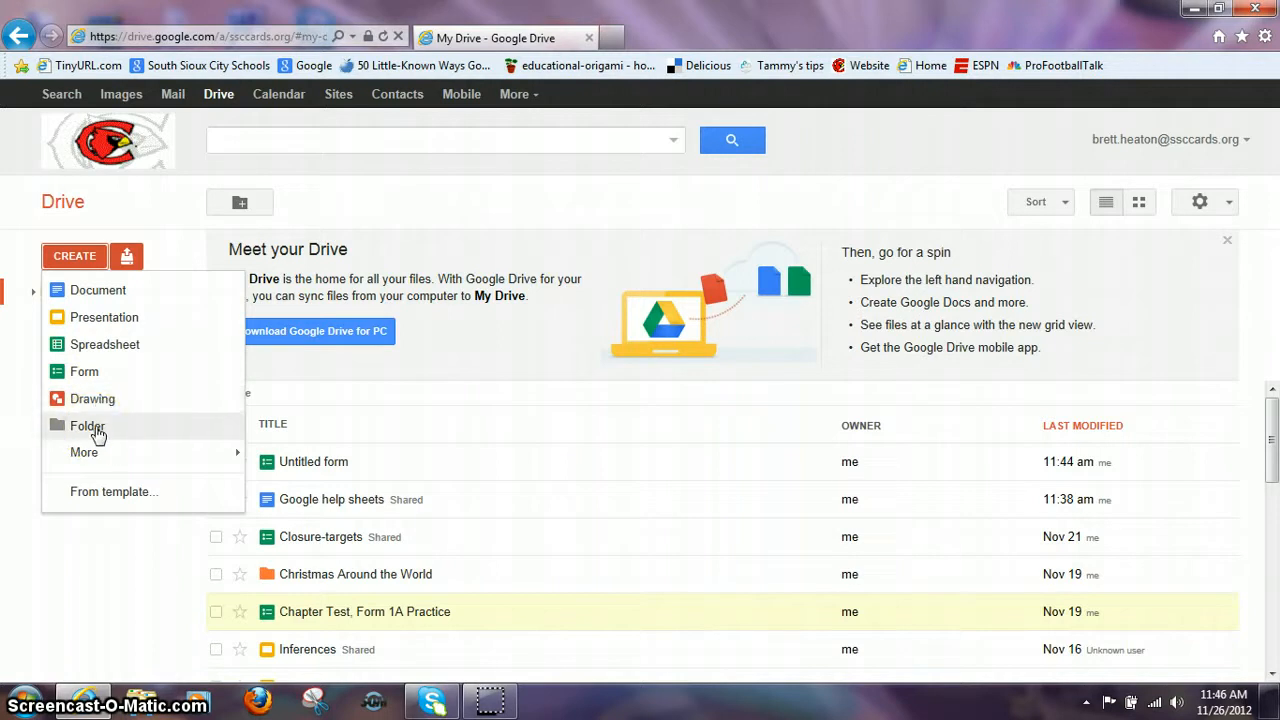
pyautogui.click(88, 373)
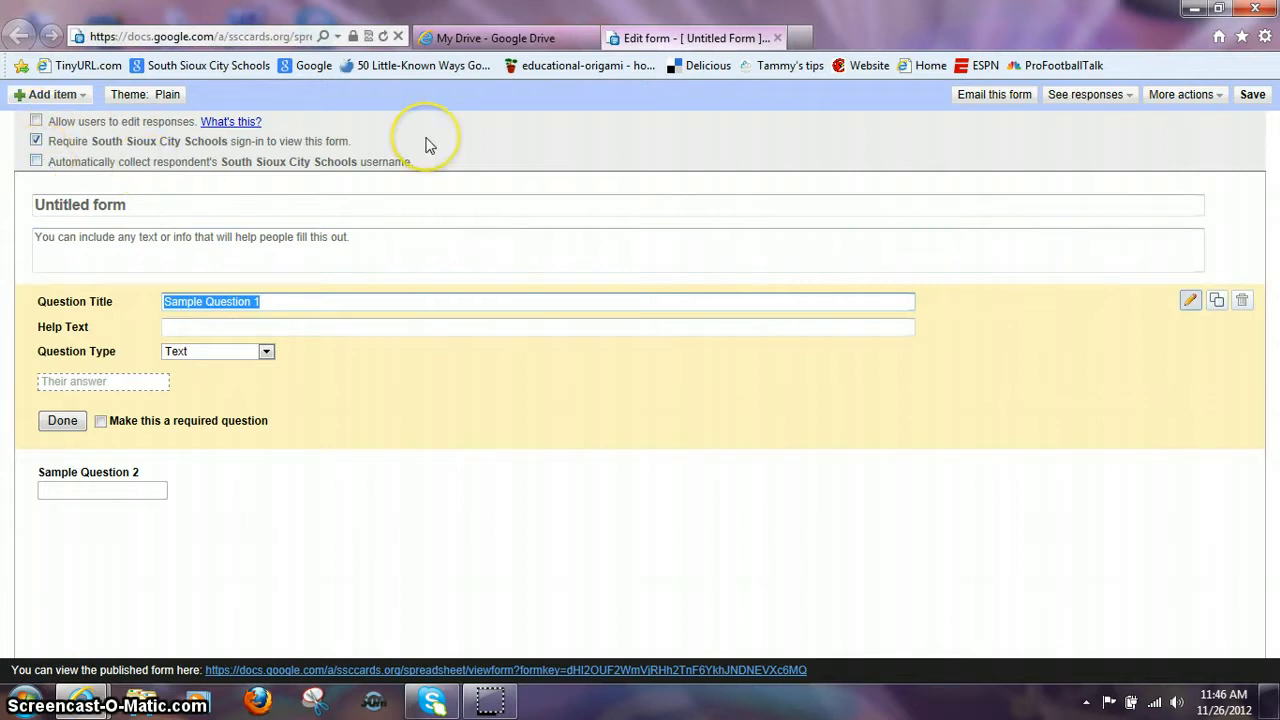
pyautogui.click(36, 163)
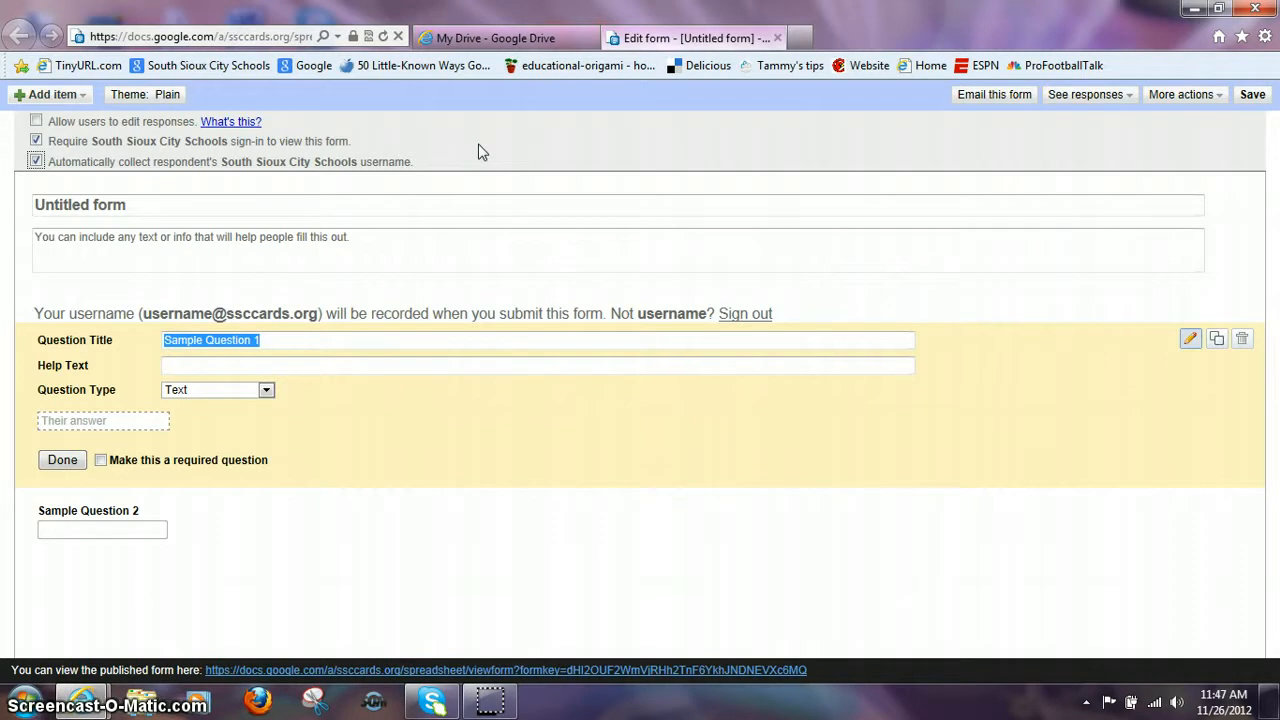
# Title the form "Math chapter 2 test"
pyautogui.click(161, 205)
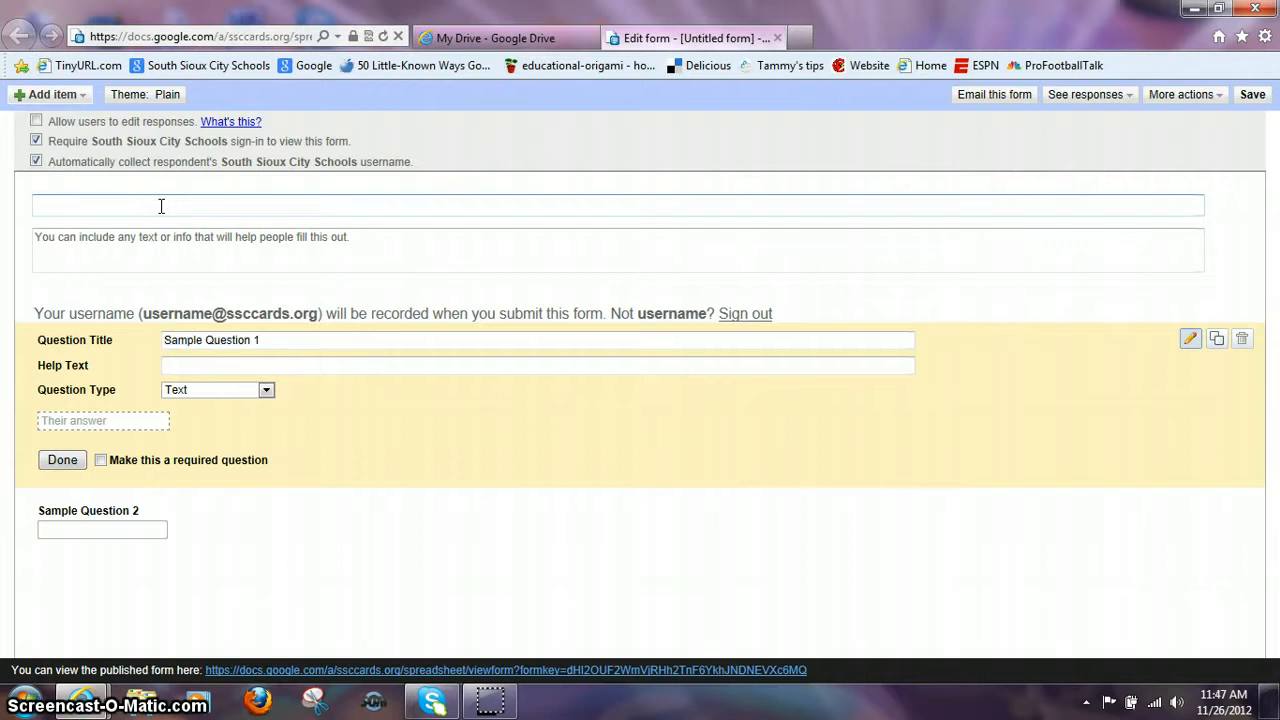
pyautogui.write('Math chat')
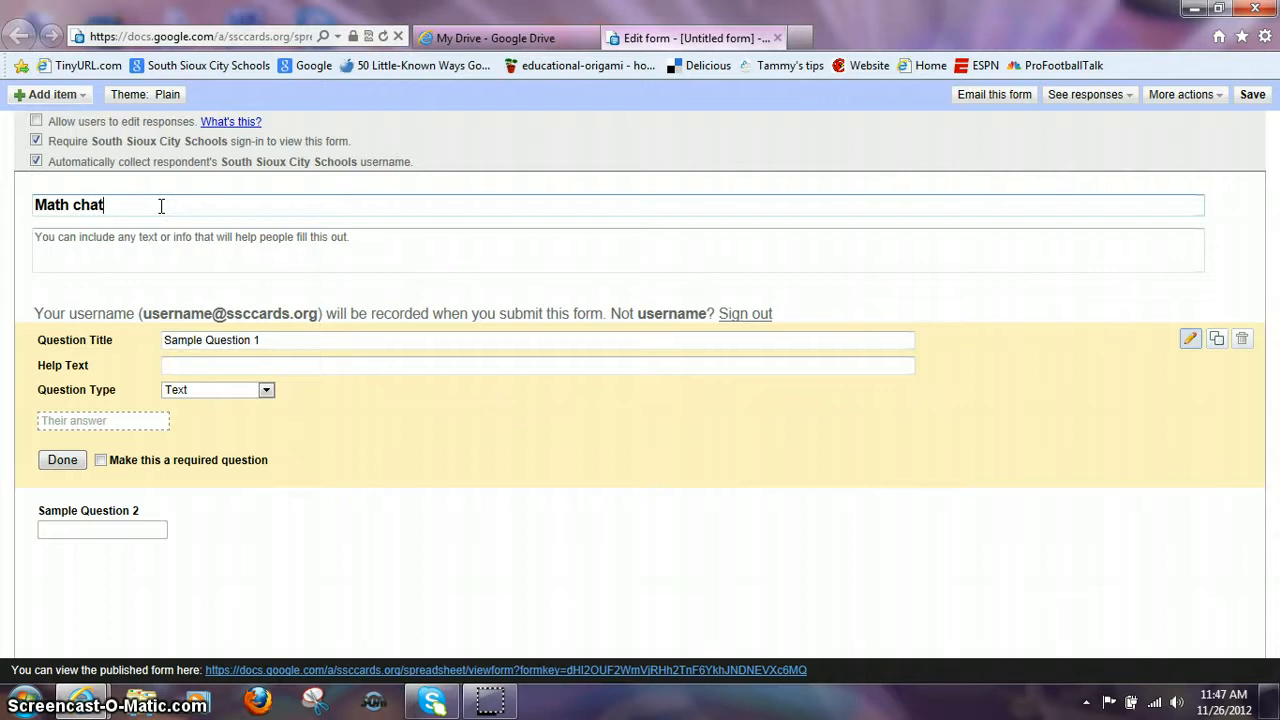
pyautogui.press('BackSpace')
pyautogui.write('pter 2 ')
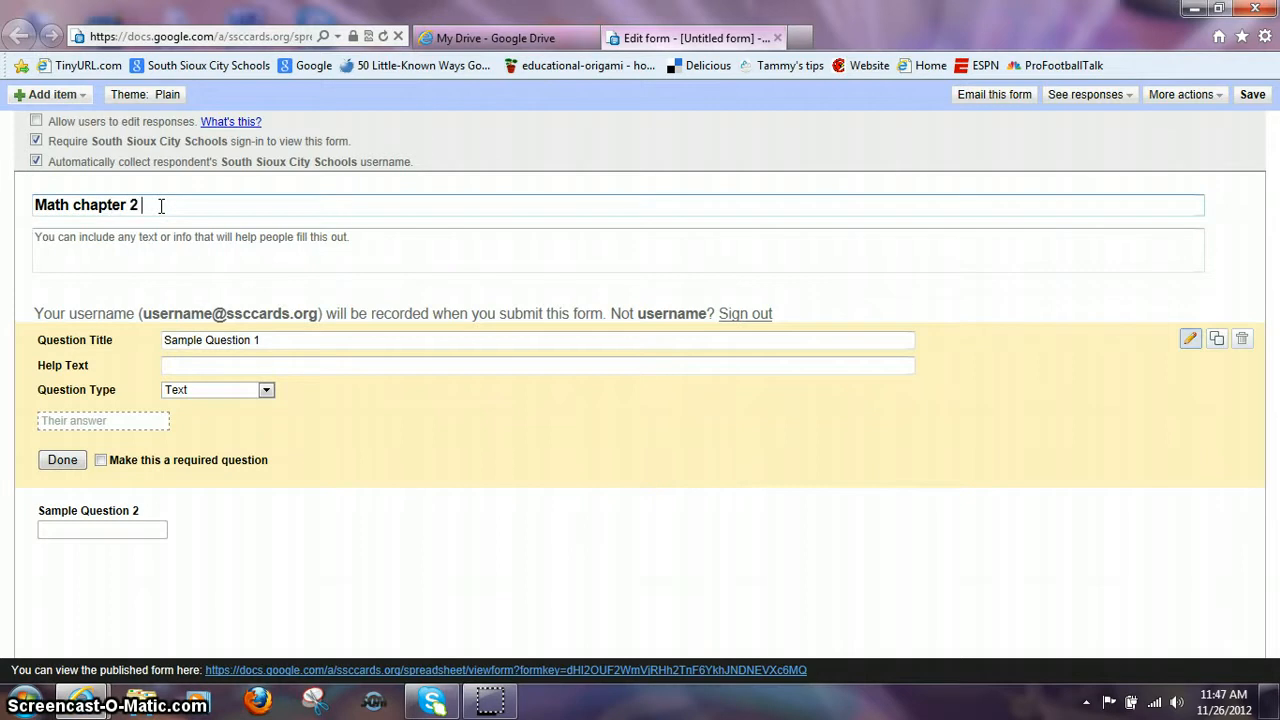
pyautogui.write('test')
# Enter the form description "Please take your time and use your paper. Best of luck."
pyautogui.press('Tab')
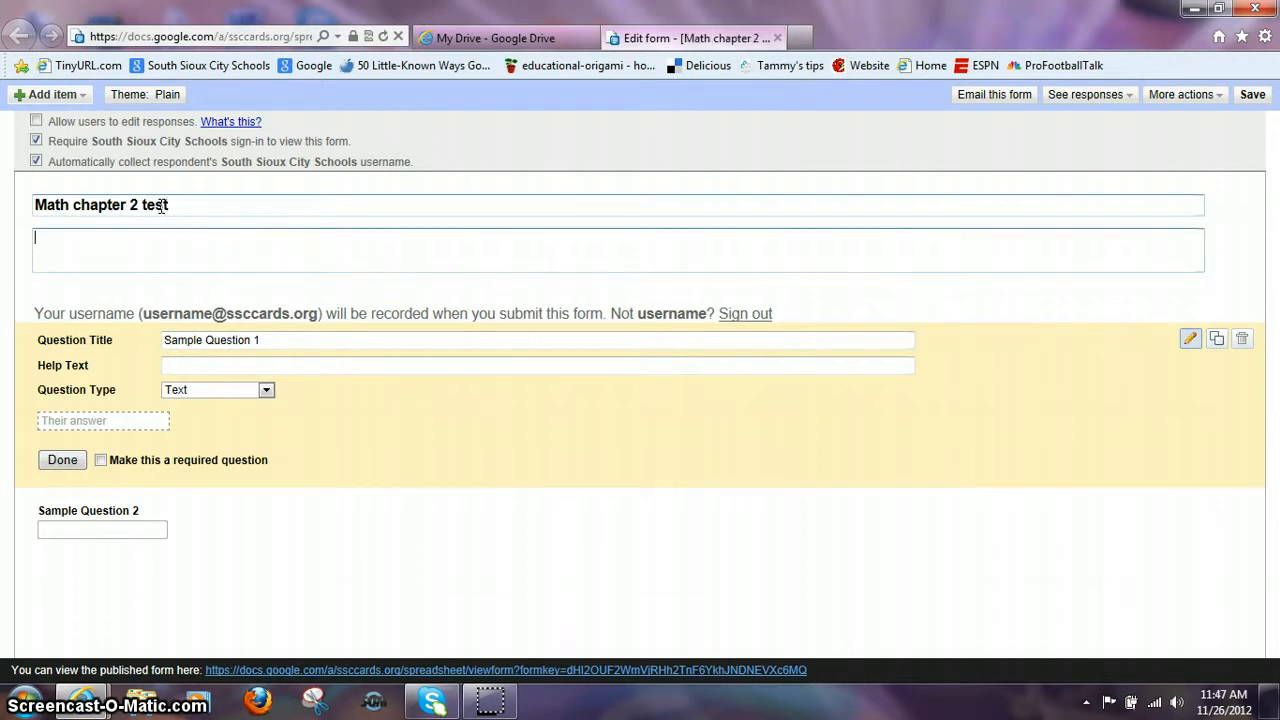
pyautogui.write('Please take your time and y')
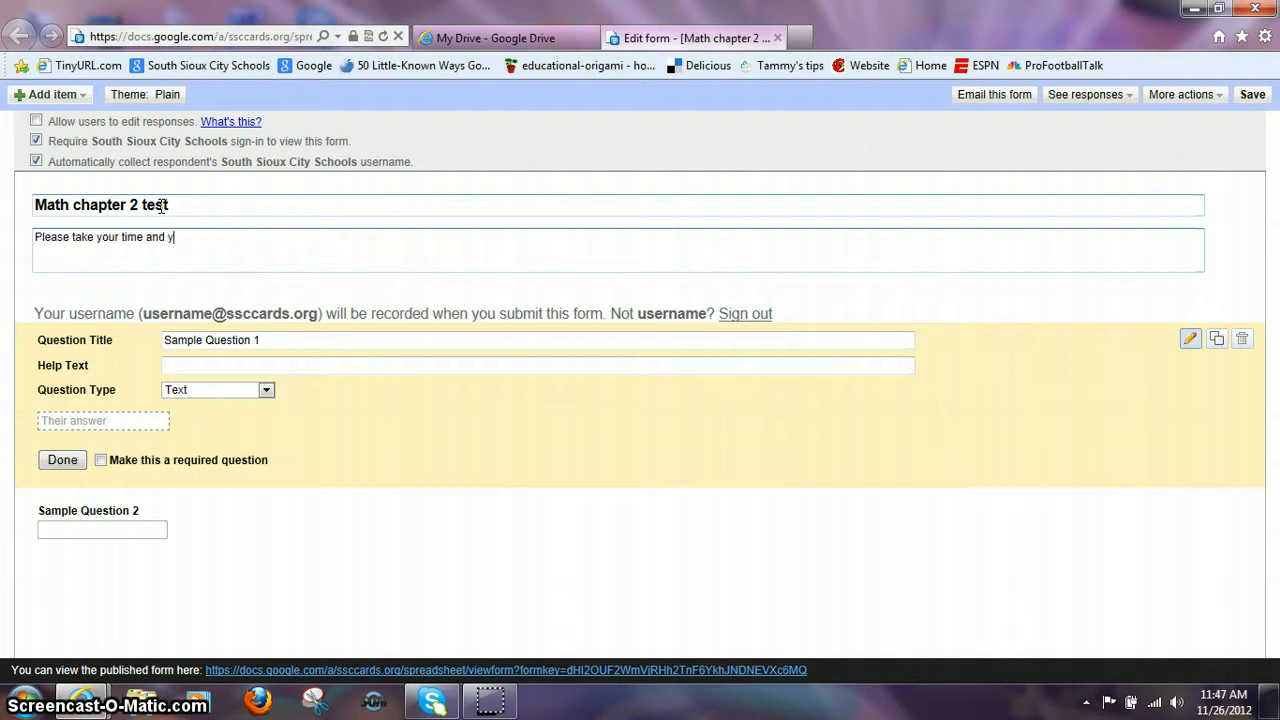
pyautogui.press('BackSpace')
pyautogui.write('use your paper.  Best of luck.')
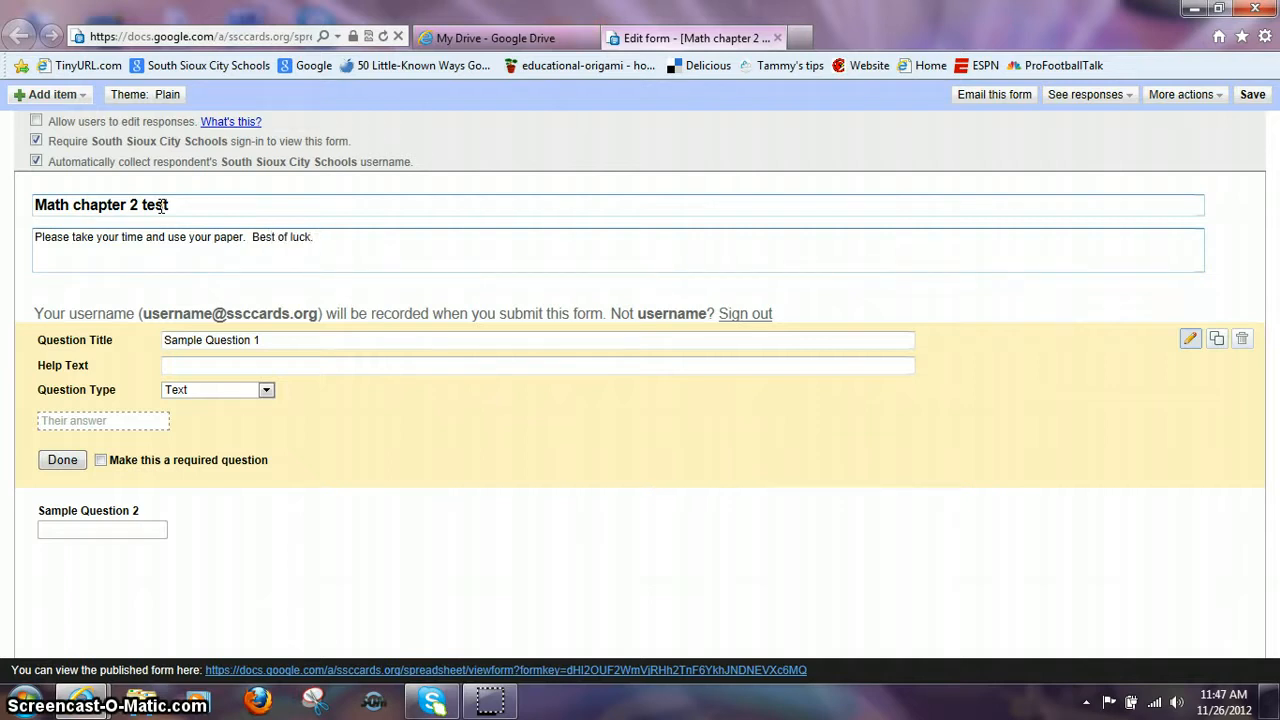
# Replace the first sample question's title with "5 x 4="
pyautogui.click(280, 340)
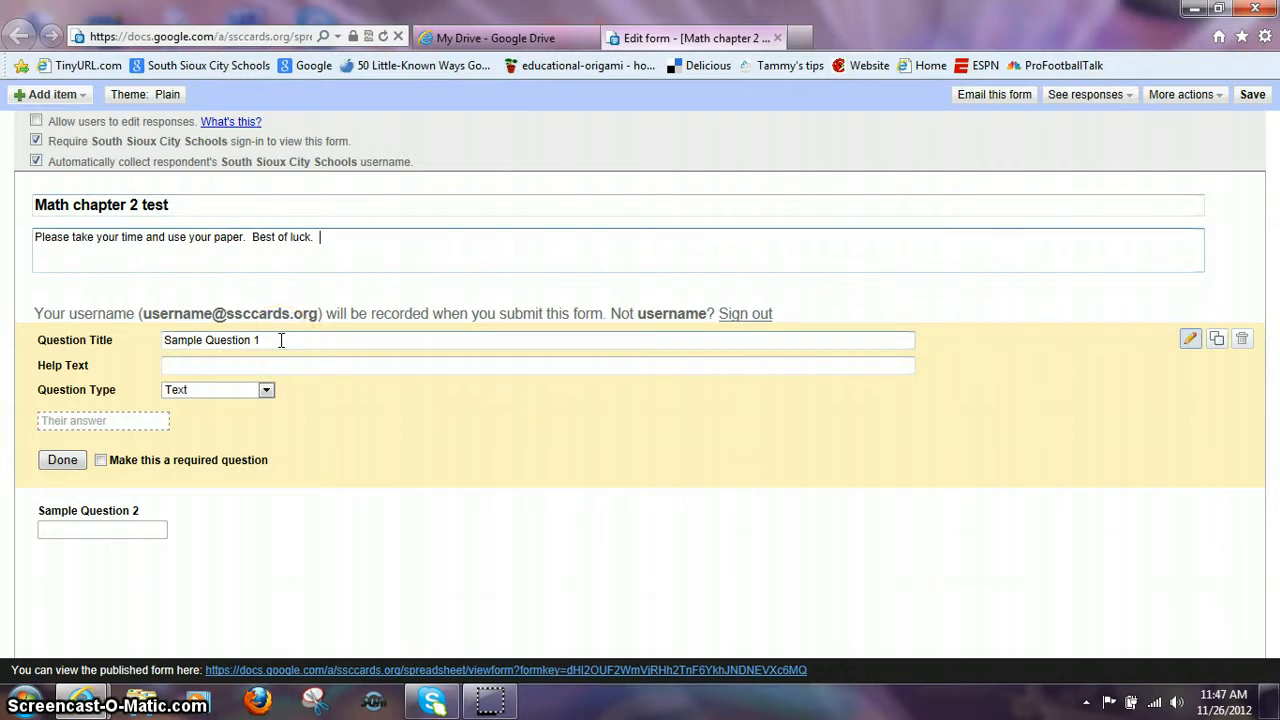
pyautogui.click(280, 340)
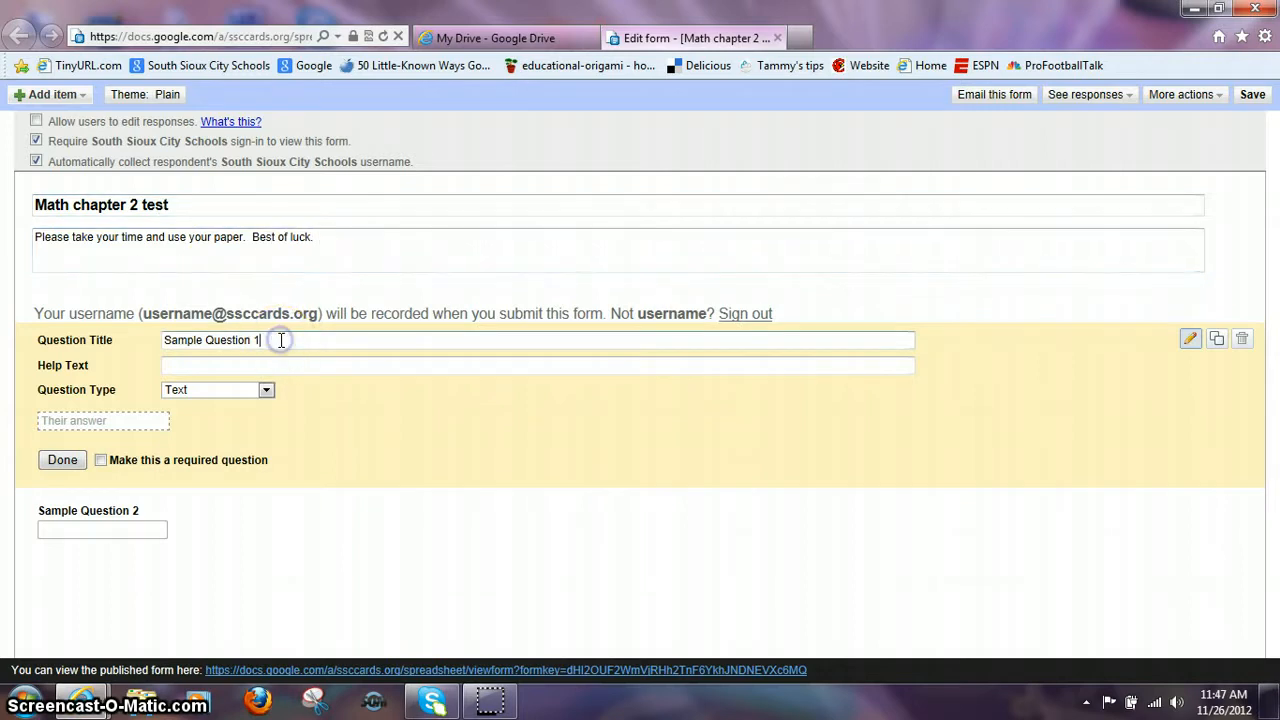
pyautogui.press('BackSpace')
pyautogui.press('BackSpace')
pyautogui.press('BackSpace')
pyautogui.press('BackSpace')
pyautogui.press('BackSpace')
pyautogui.press('BackSpace')
pyautogui.press('BackSpace')
pyautogui.press('BackSpace')
pyautogui.press('BackSpace')
pyautogui.press('BackSpace')
pyautogui.press('BackSpace')
pyautogui.press('BackSpace')
pyautogui.press('BackSpace')
pyautogui.press('BackSpace')
pyautogui.press('BackSpace')
pyautogui.press('BackSpace')
pyautogui.press('BackSpace')
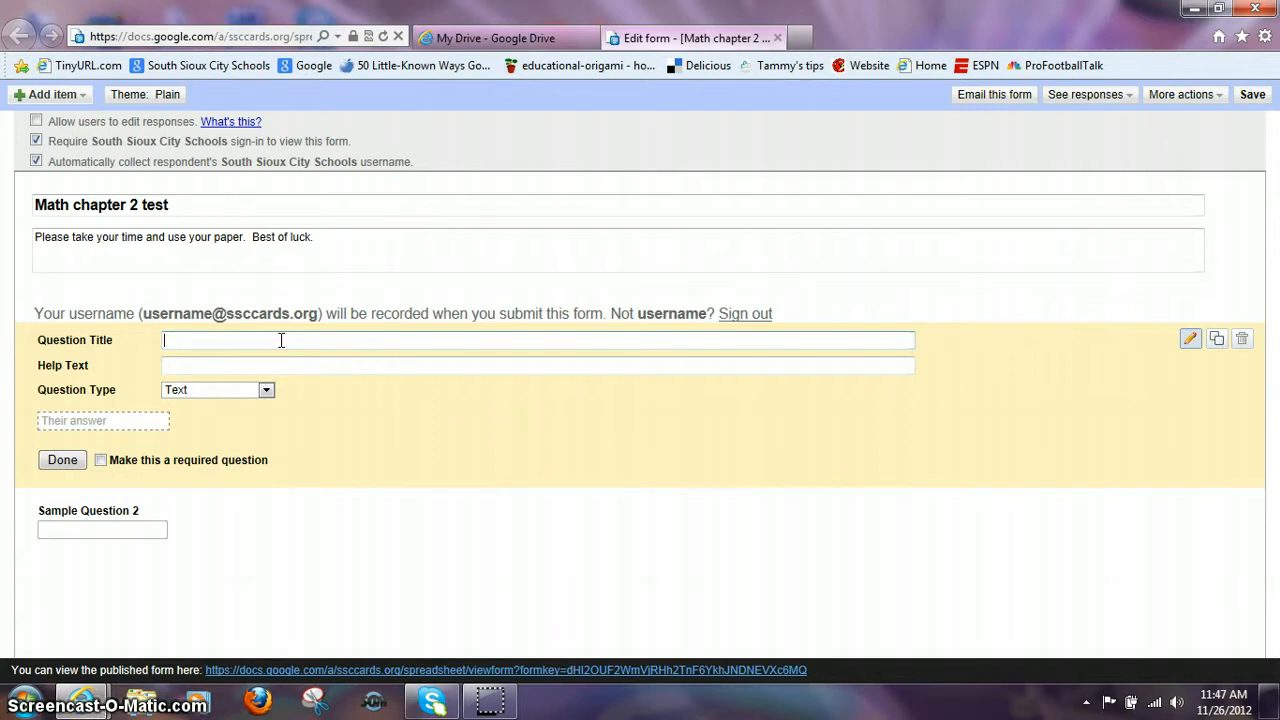
pyautogui.write('5 x 4')
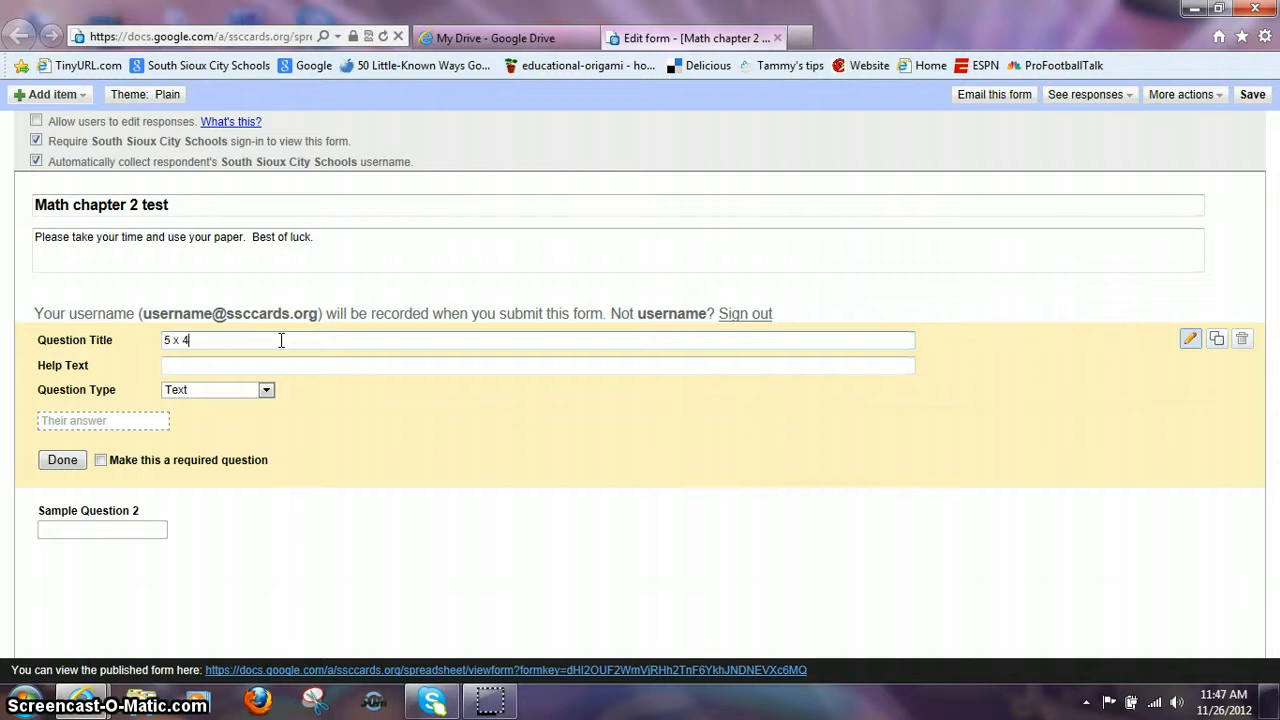
pyautogui.write('?')
pyautogui.press('BackSpace')
pyautogui.write('+')
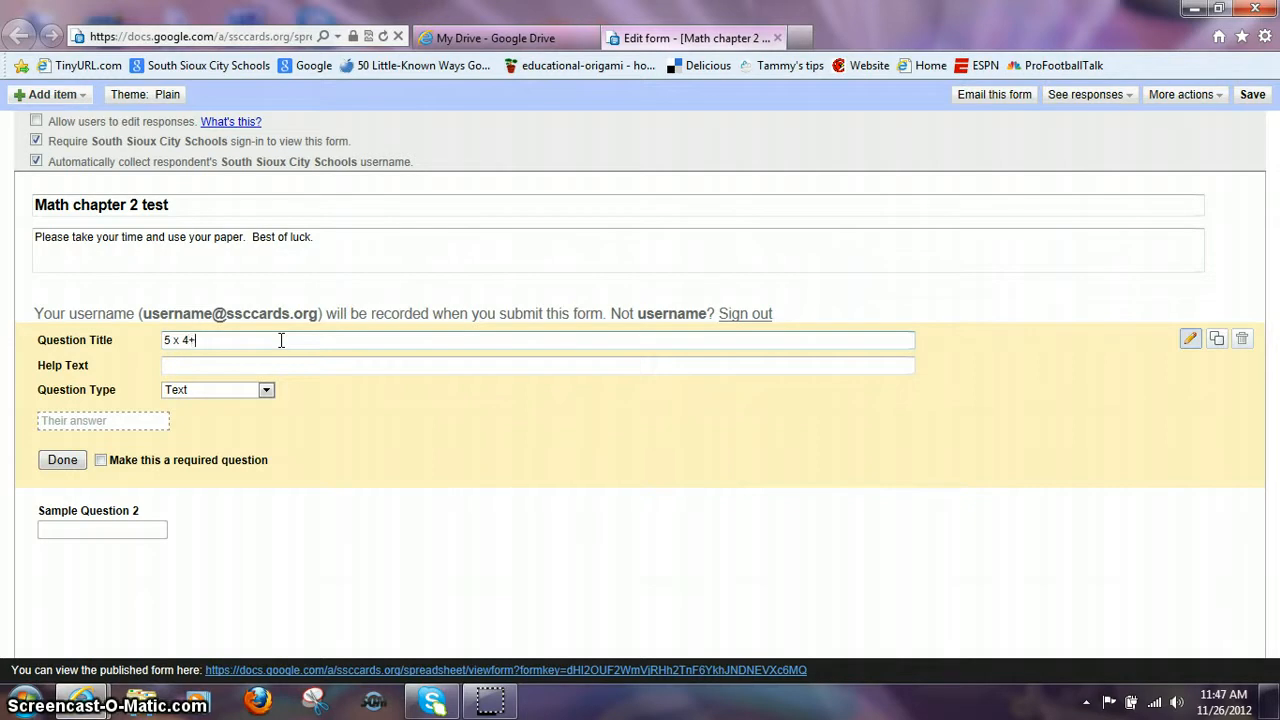
pyautogui.press('BackSpace')
pyautogui.write('=')
# Keep Text as the question type for "5 x 4=", make the question required and finish editing it
pyautogui.click(267, 392)
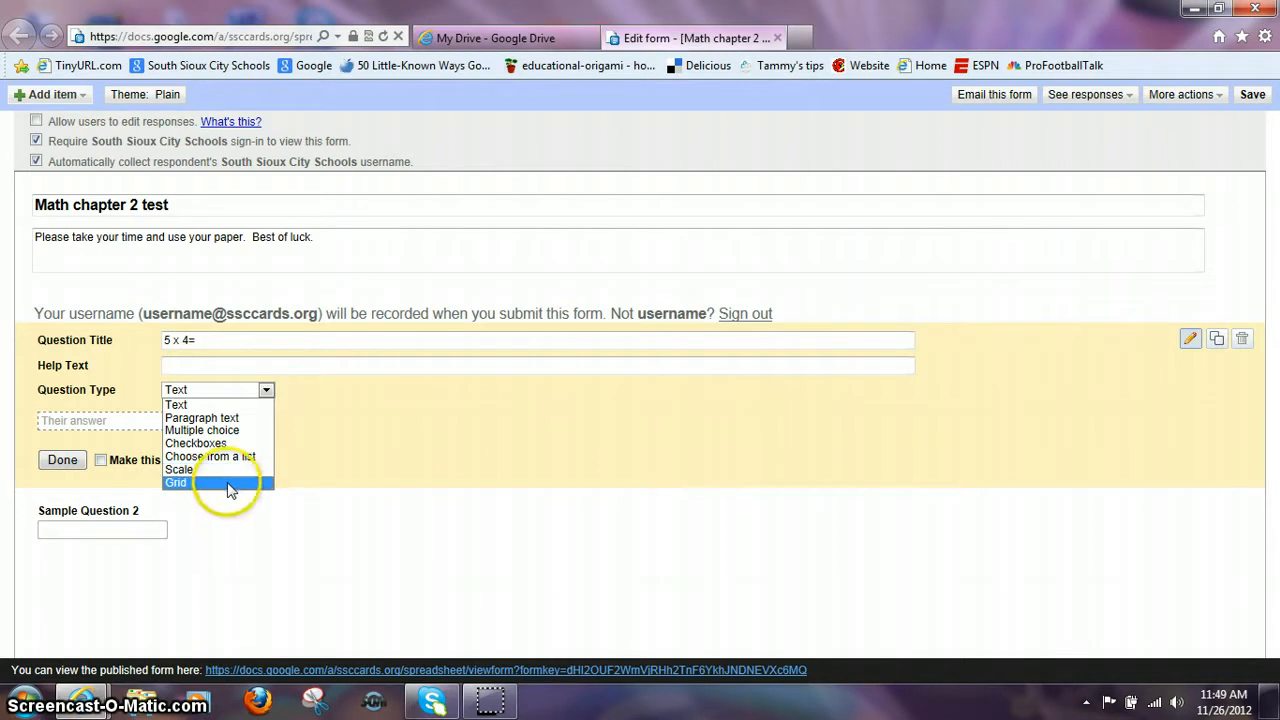
pyautogui.click(229, 489)
pyautogui.click(187, 403)
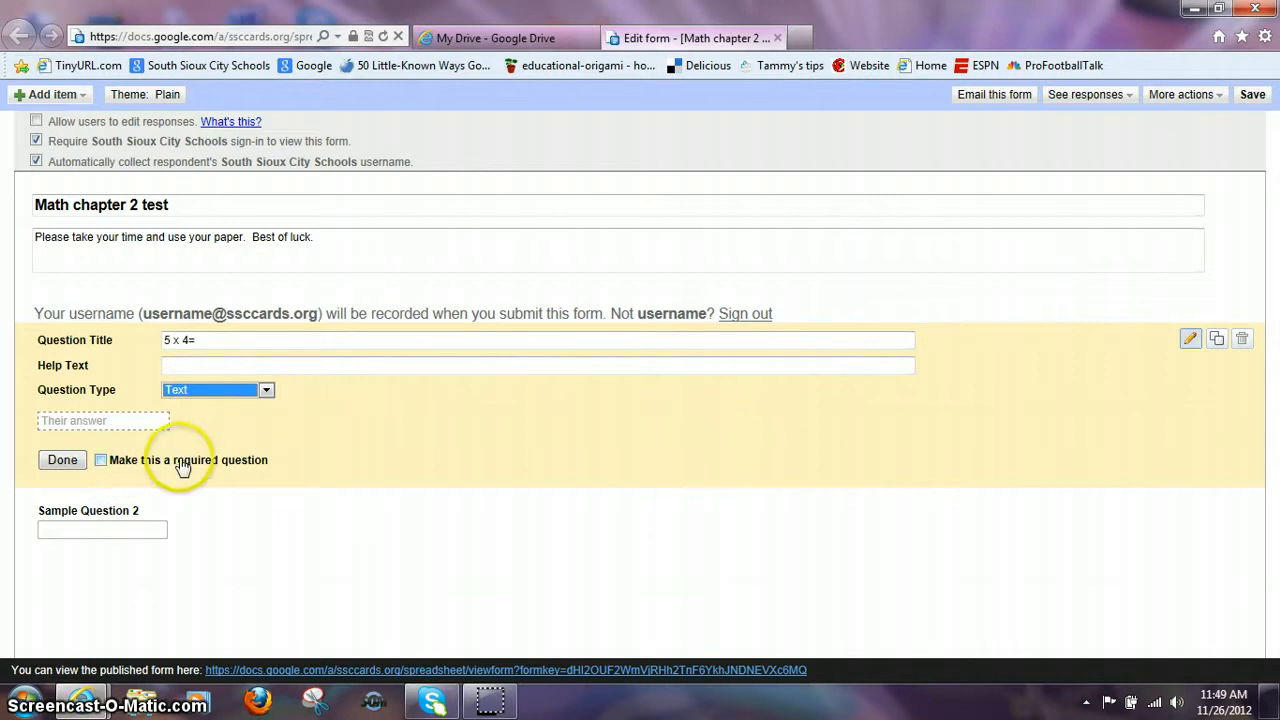
pyautogui.click(101, 462)
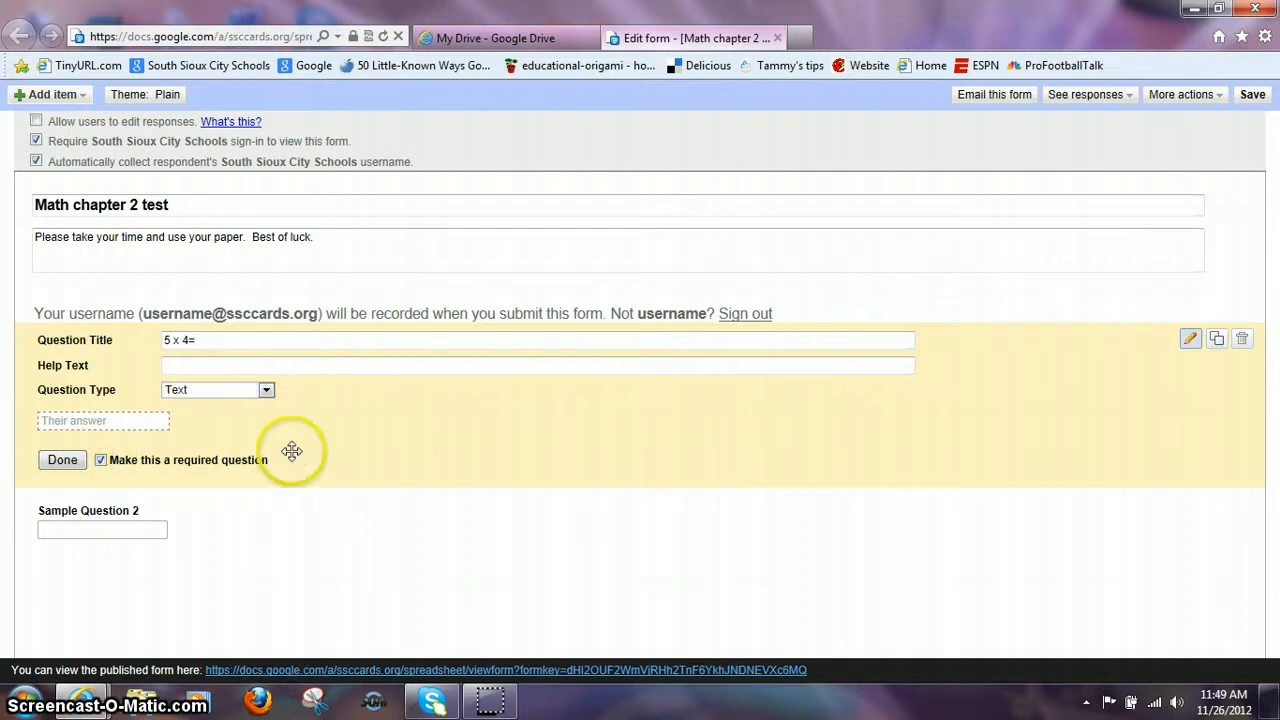
pyautogui.click(62, 462)
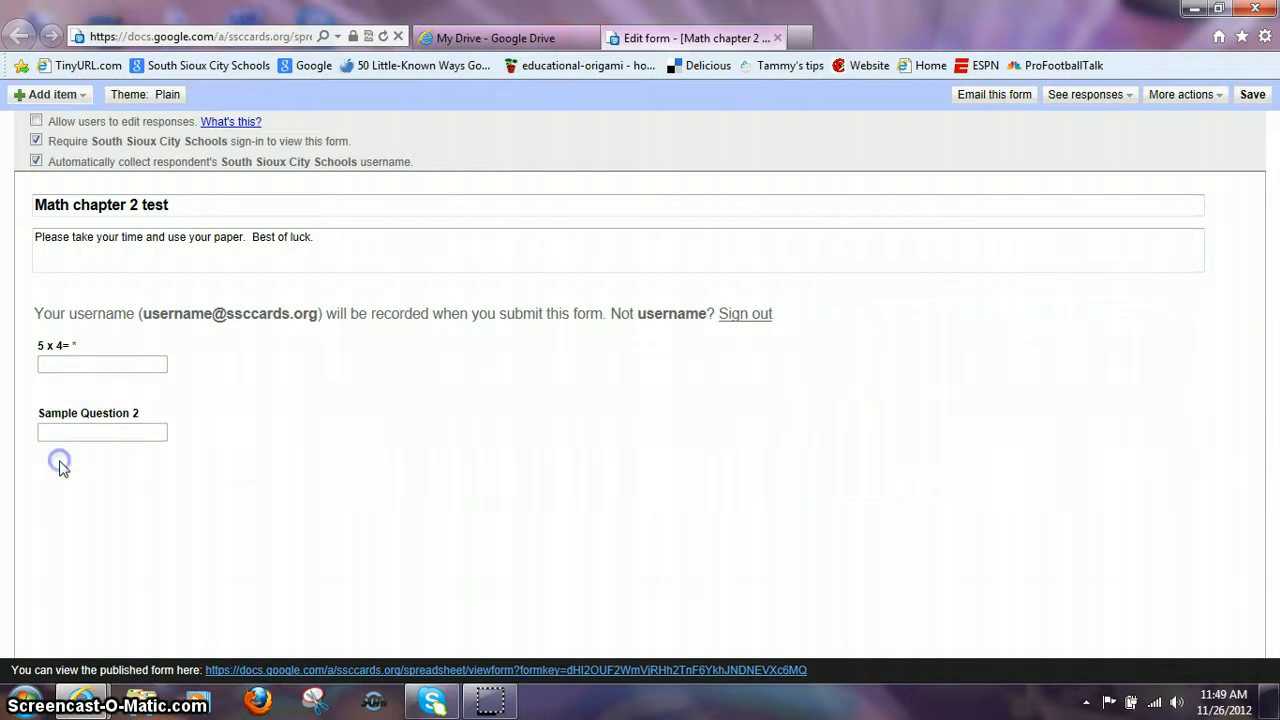
# Change the second sample question's title to "10 x 10 =" and make it a required question
pyautogui.moveTo(140, 420)
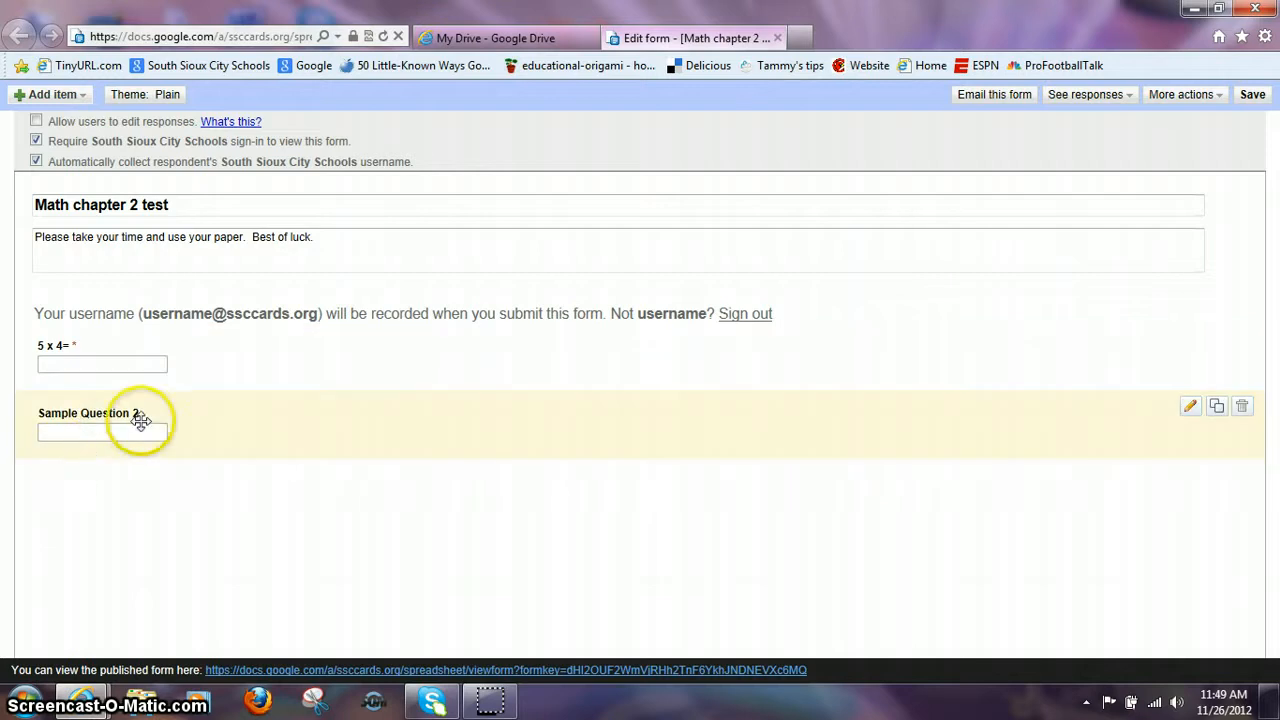
pyautogui.click(212, 418)
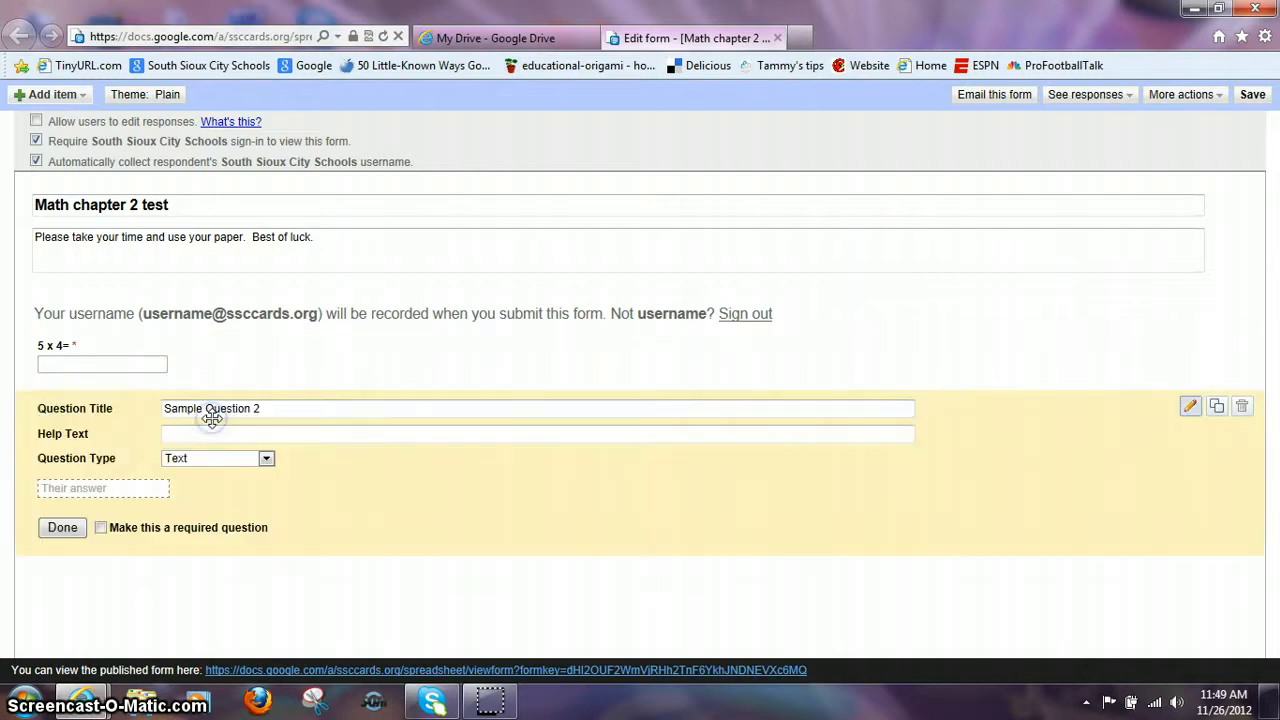
pyautogui.click(266, 418)
pyautogui.moveTo(260, 408); pyautogui.dragTo(152, 406)
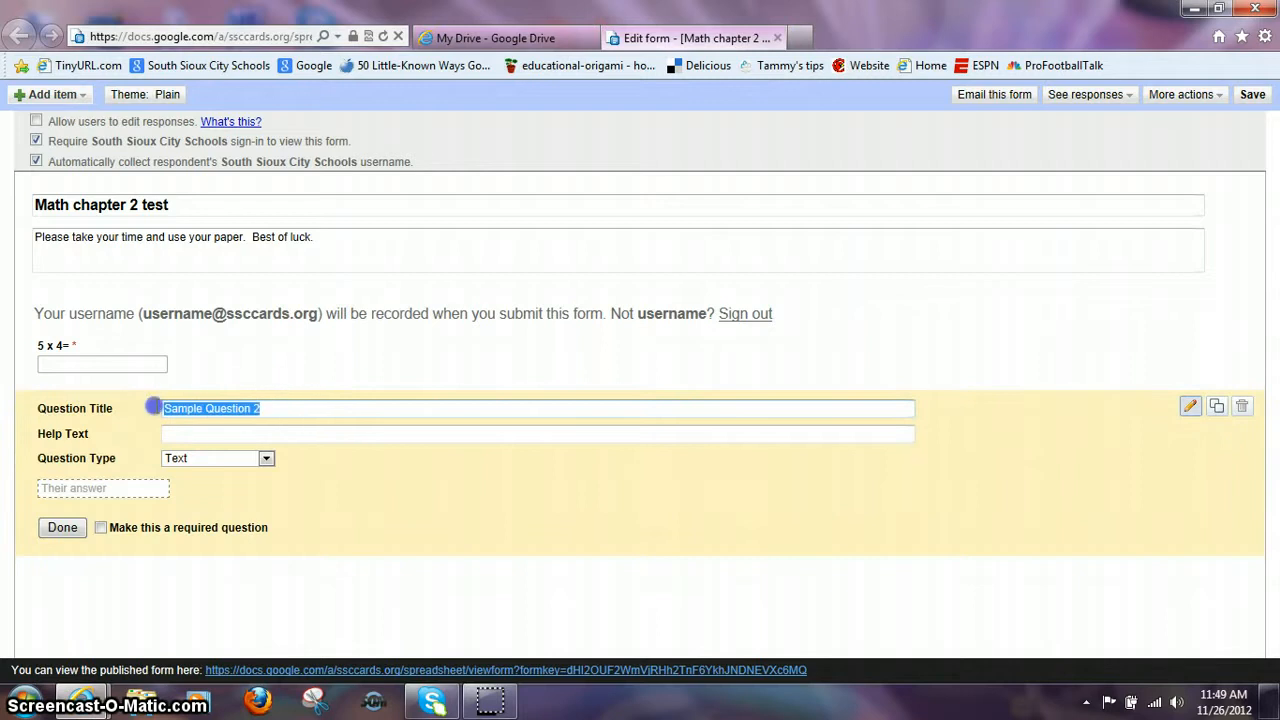
pyautogui.write('10 ')
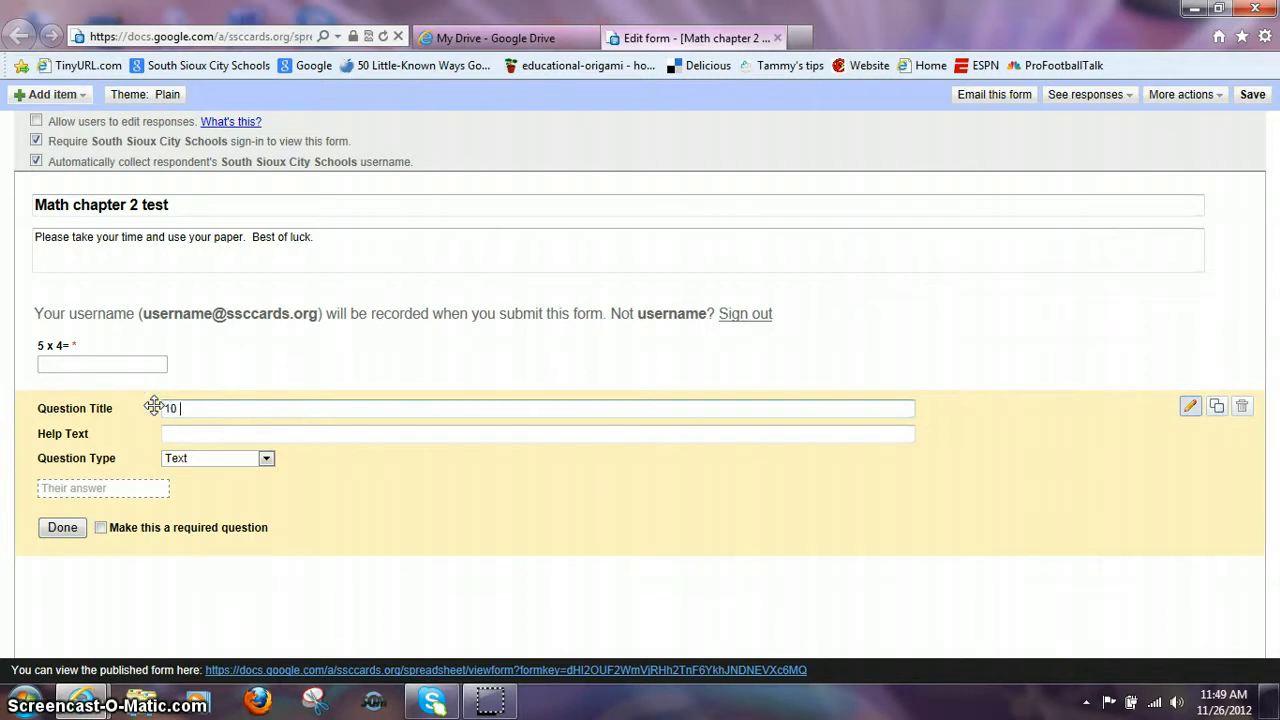
pyautogui.write('x 10 =')
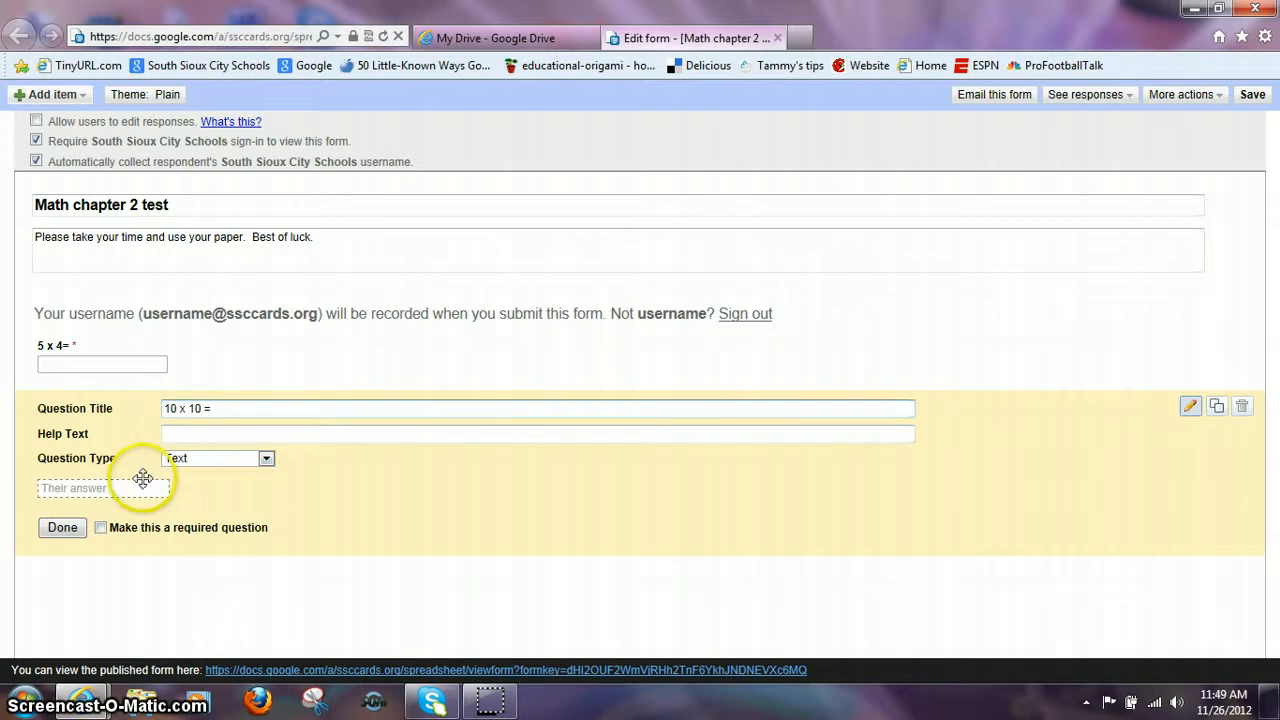
pyautogui.click(102, 528)
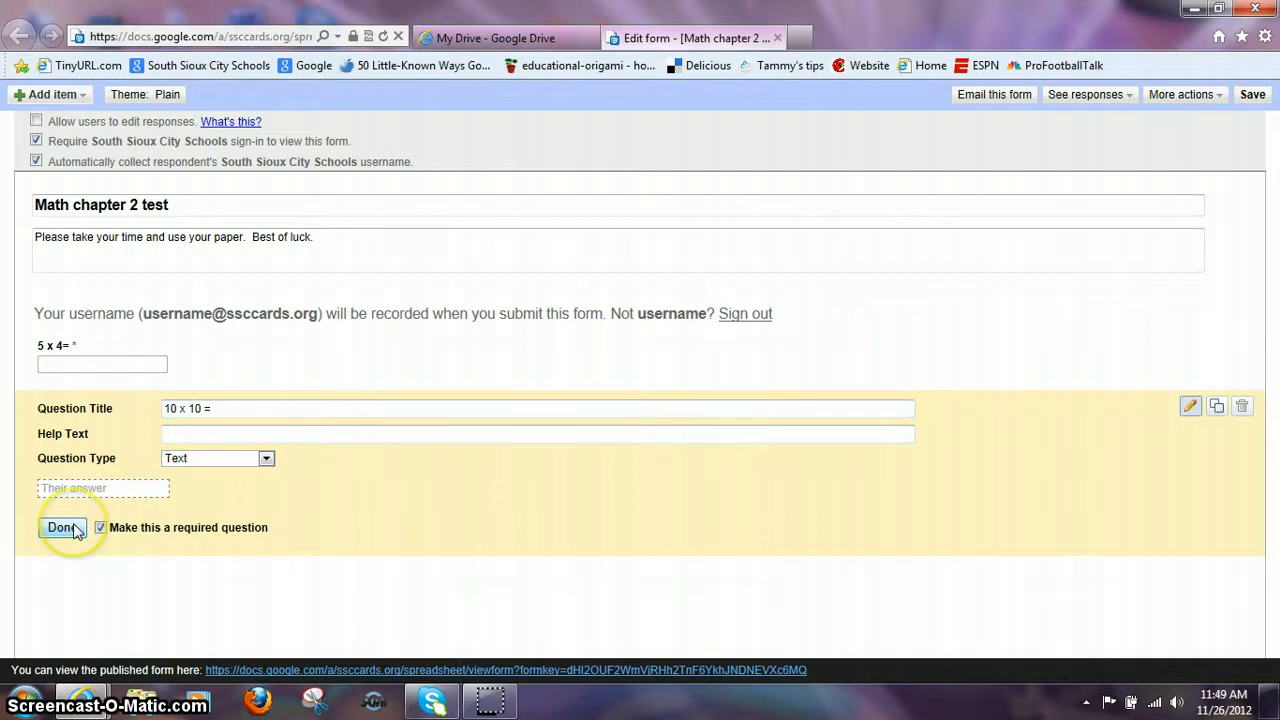
pyautogui.click(75, 530)
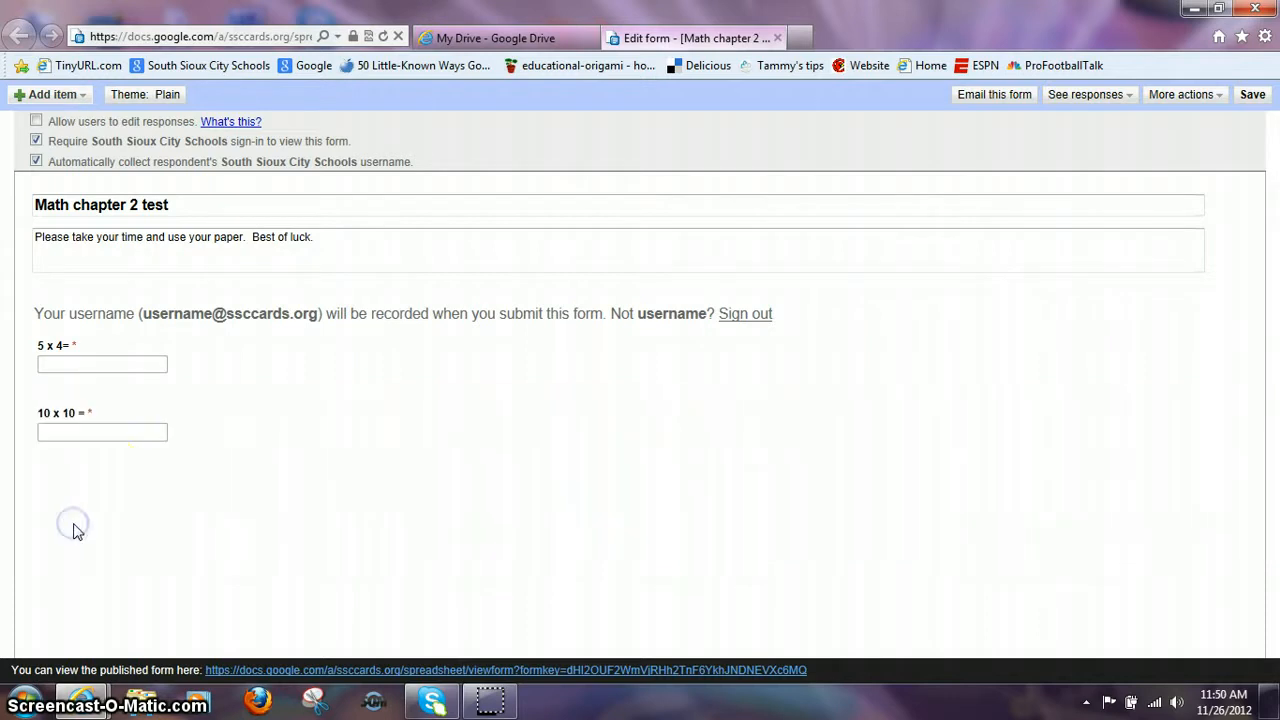
# Reopen the "5 x 4=" question to review its settings and close it without changes
pyautogui.click(226, 356)
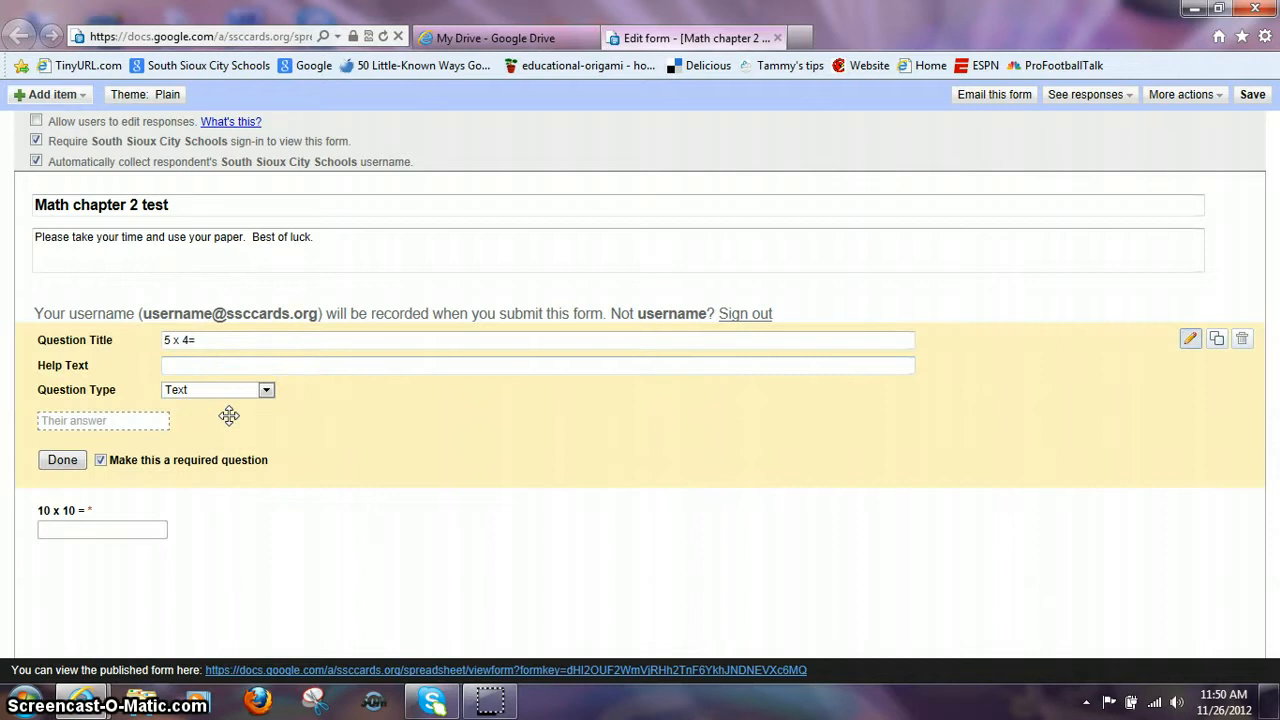
pyautogui.click(66, 461)
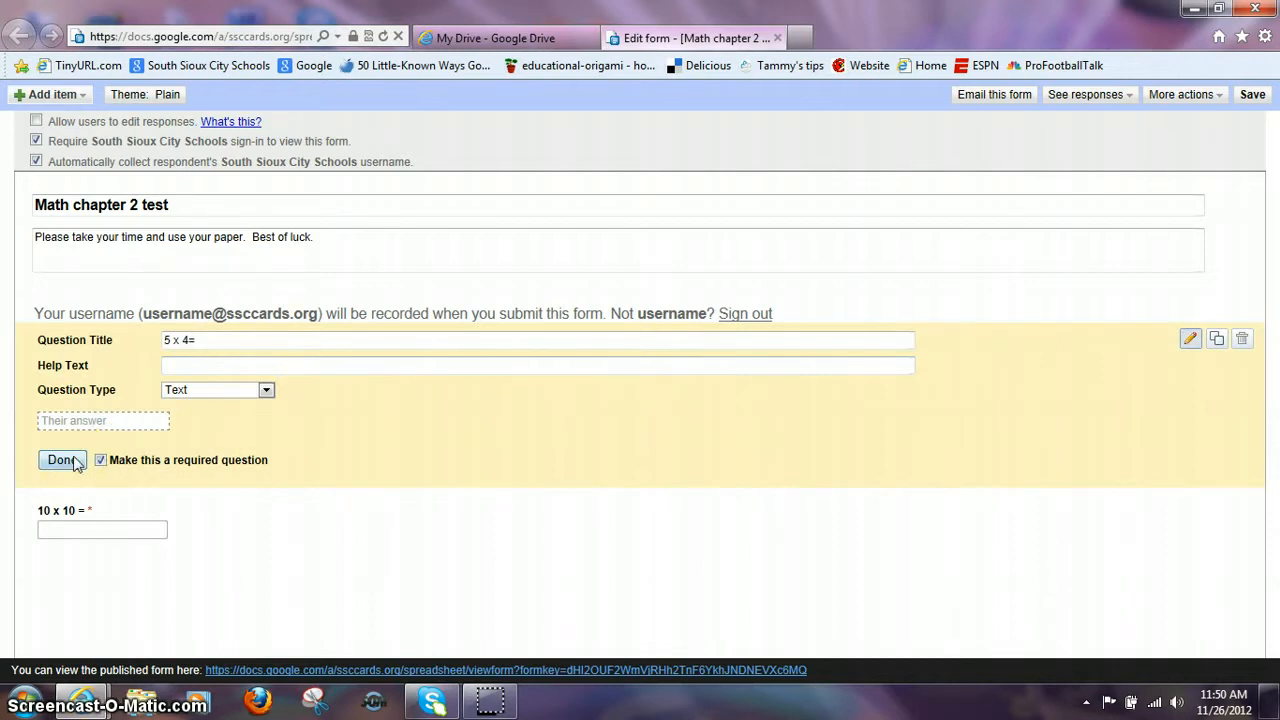
pyautogui.click(66, 461)
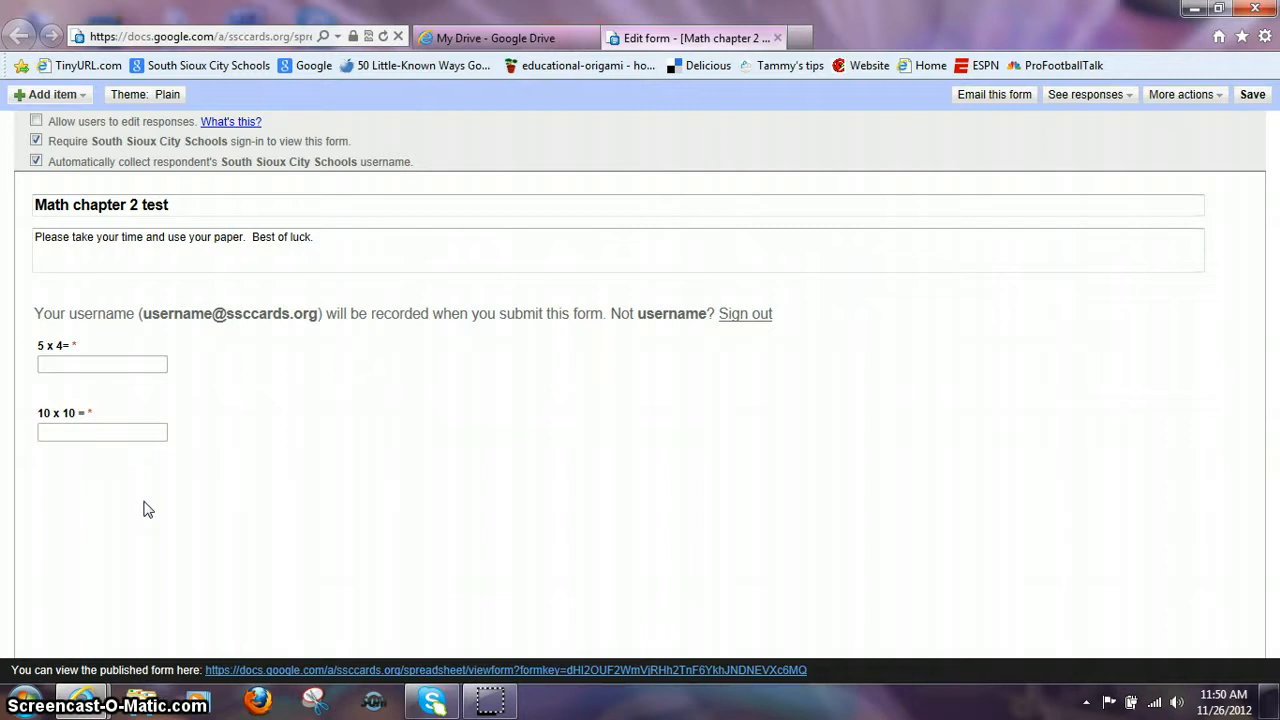
# Add a multiple choice question titled "7 x 6 =" below the existing questions
pyautogui.click(86, 100)
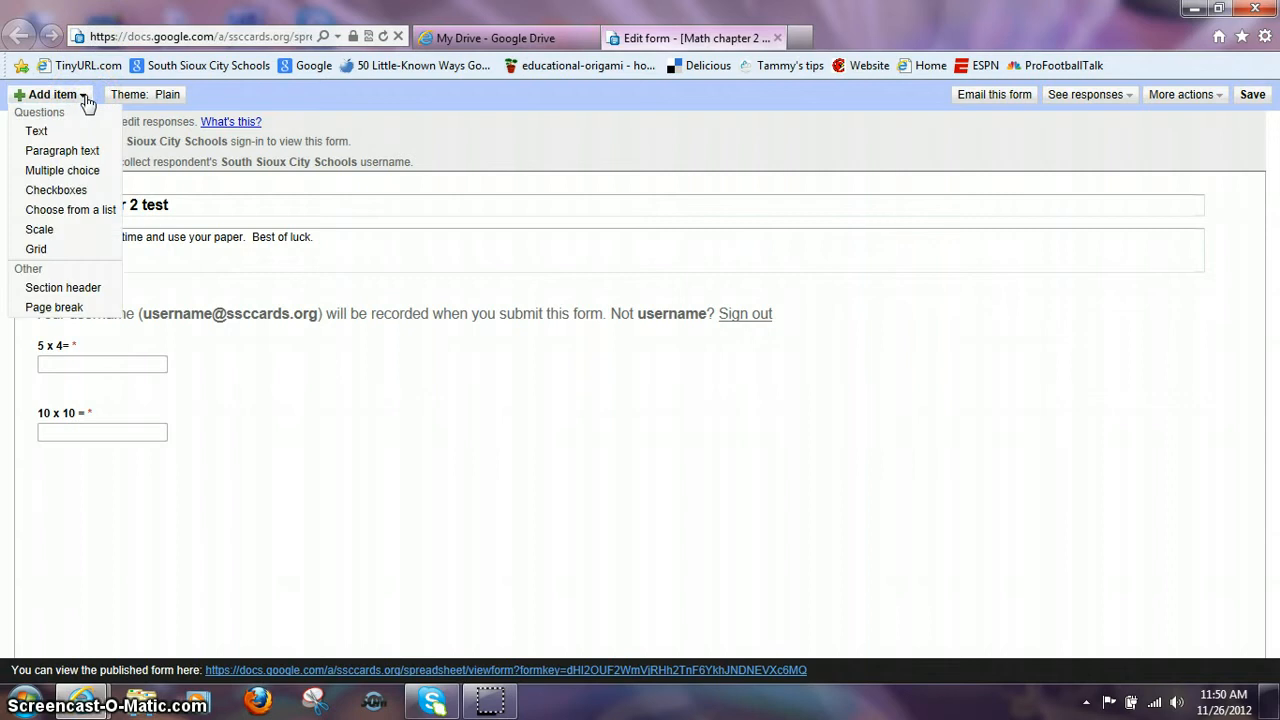
pyautogui.click(83, 178)
pyautogui.click(262, 479)
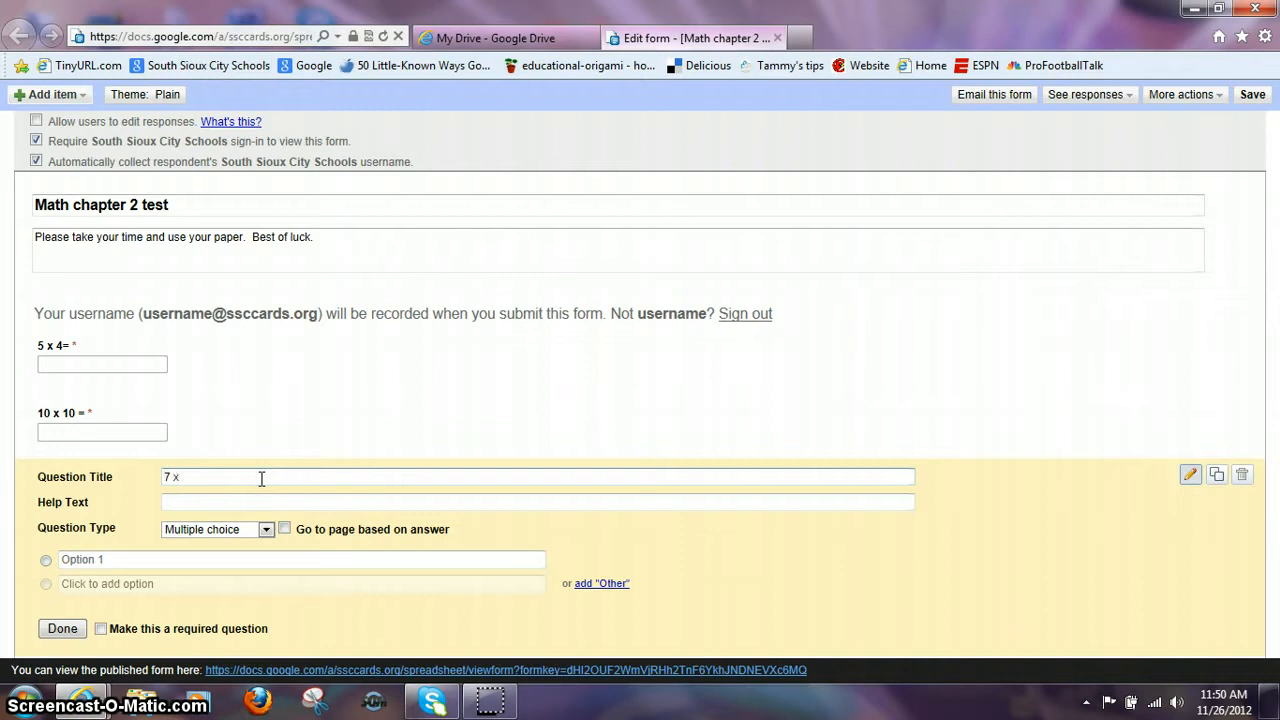
pyautogui.write('7 x 6 -')
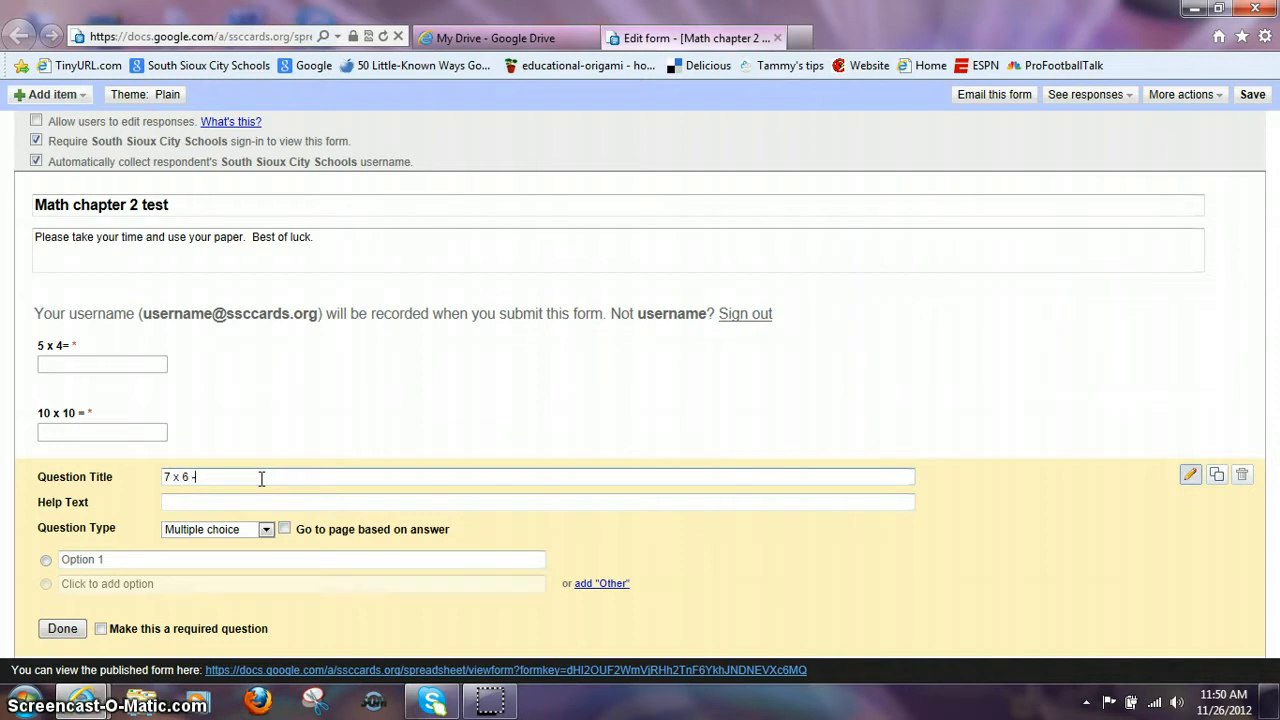
pyautogui.press('BackSpace')
pyautogui.write('=')
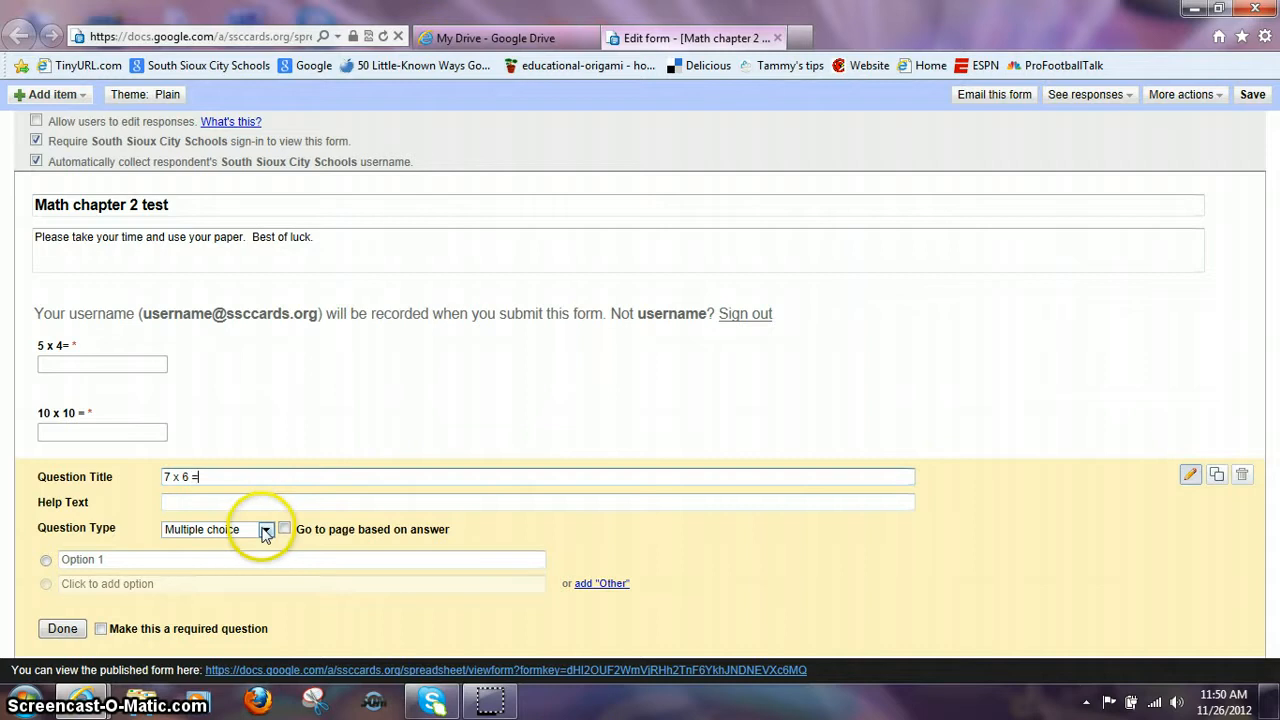
# Enter 24, 34, 44 and 42 as the answer options of the "7 x 6 =" multiple choice question
pyautogui.click(110, 560)
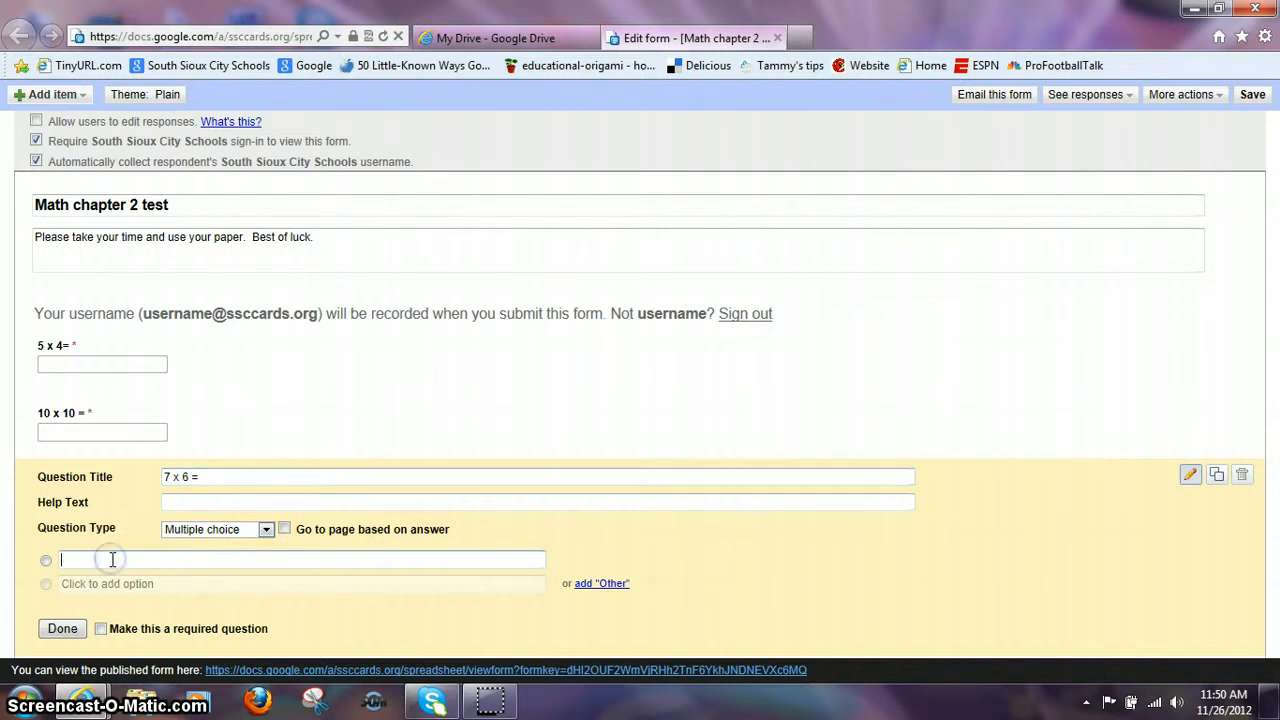
pyautogui.write('24')
pyautogui.press('Tab')
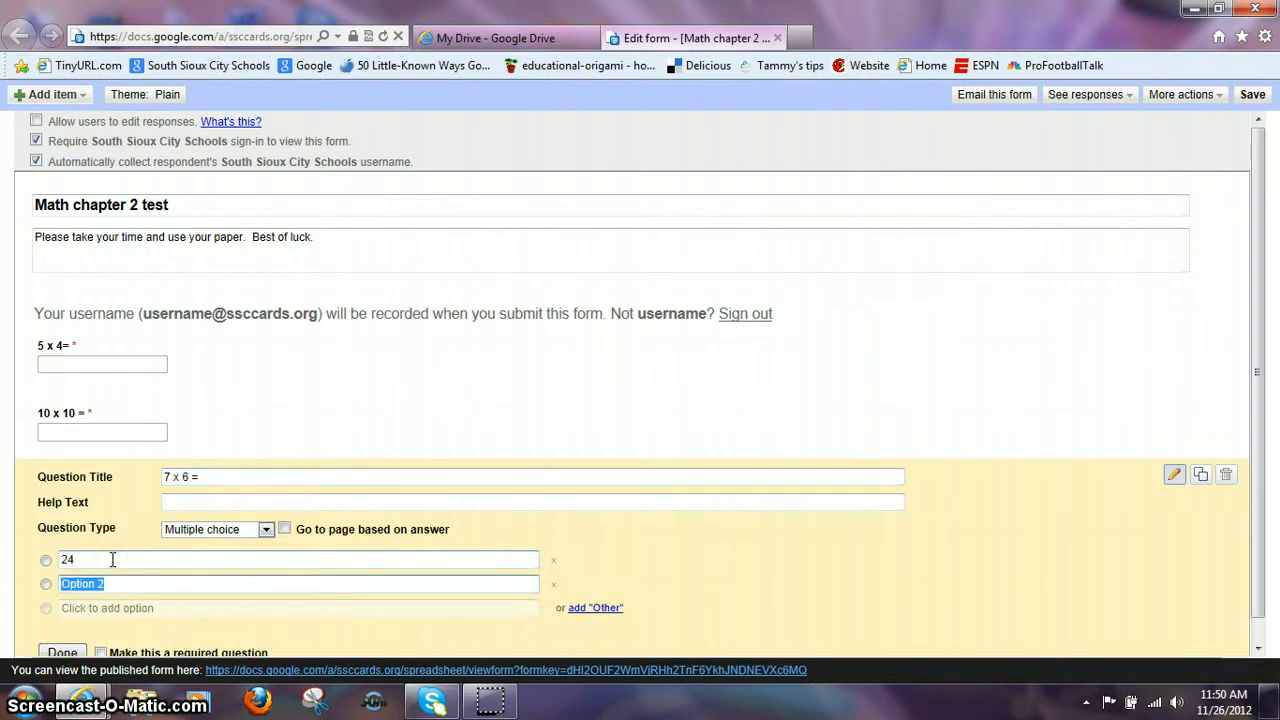
pyautogui.write('34')
pyautogui.press('Tab')
pyautogui.write('44')
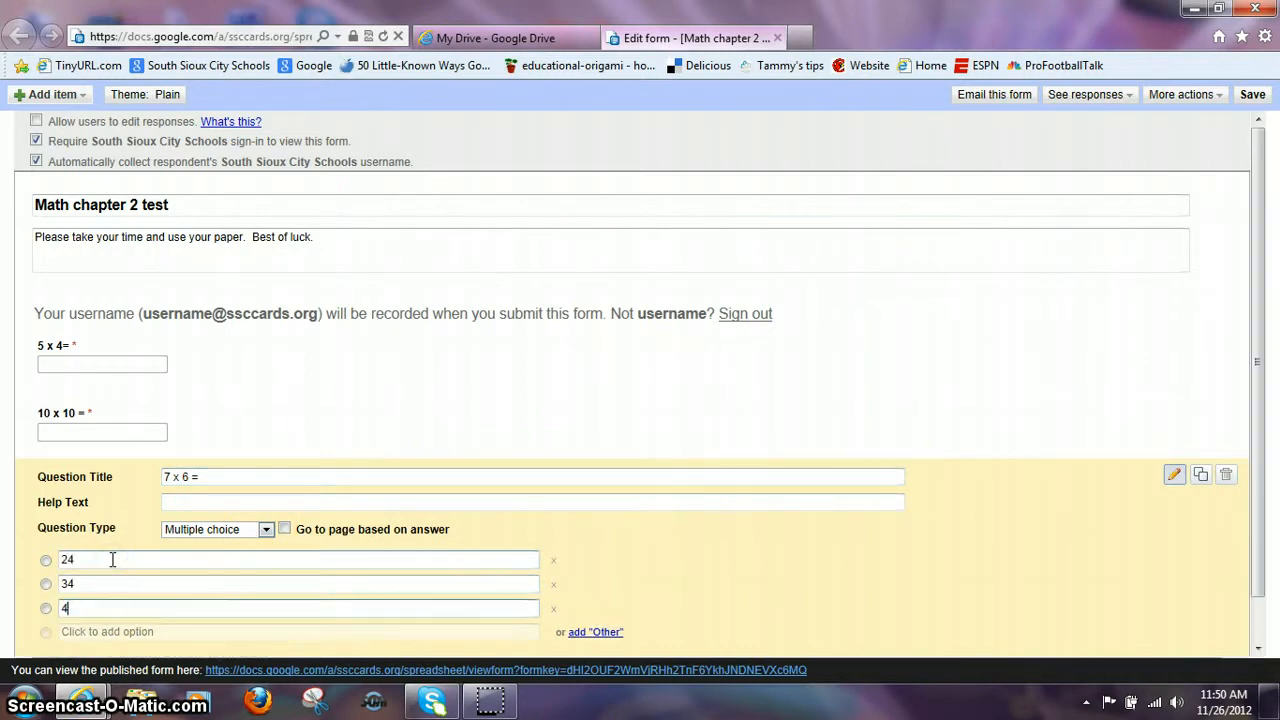
pyautogui.press('Tab')
pyautogui.write('42')
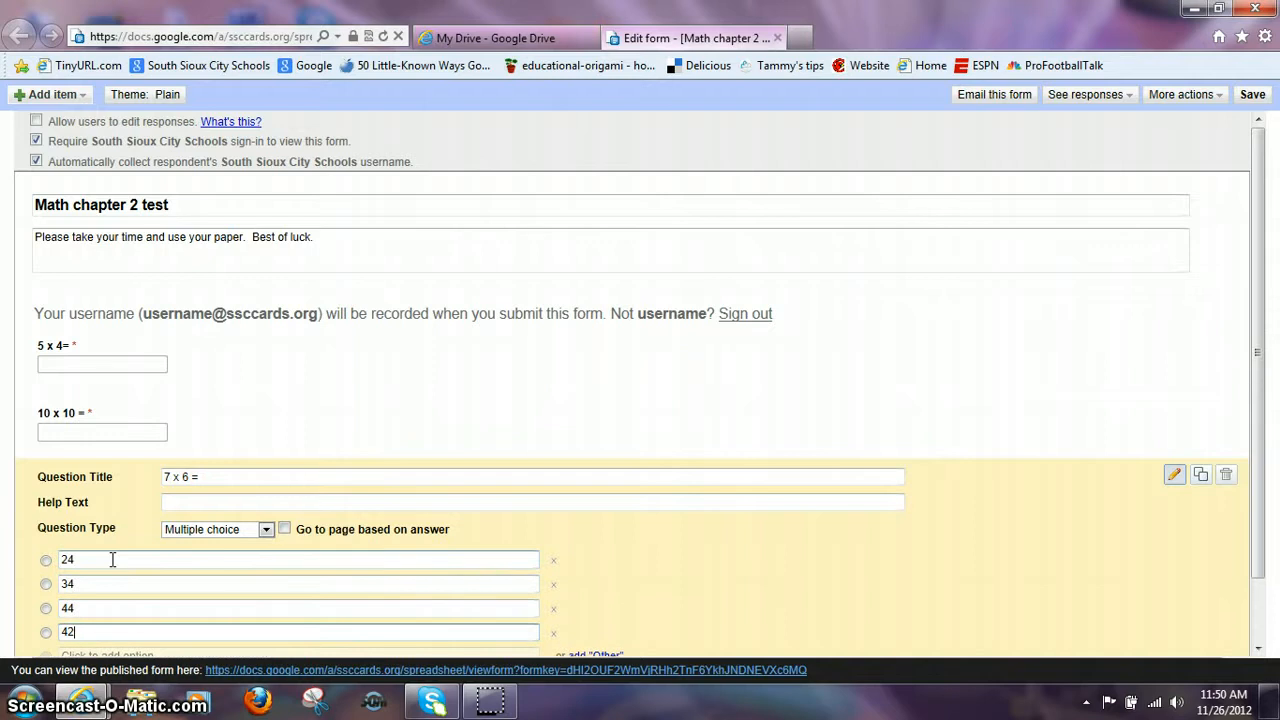
# Make the "7 x 6 =" question required and finish editing it
pyautogui.click(1146, 325)
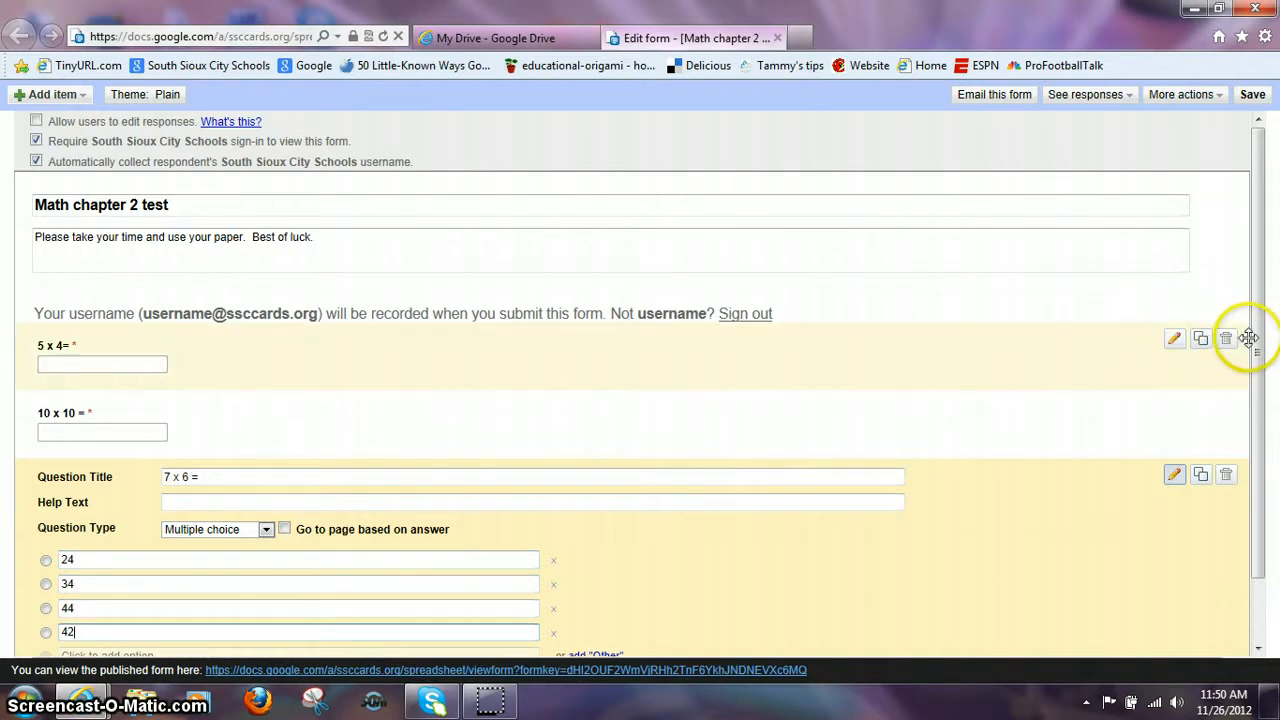
pyautogui.moveTo(1256, 343); pyautogui.dragTo(1259, 422)
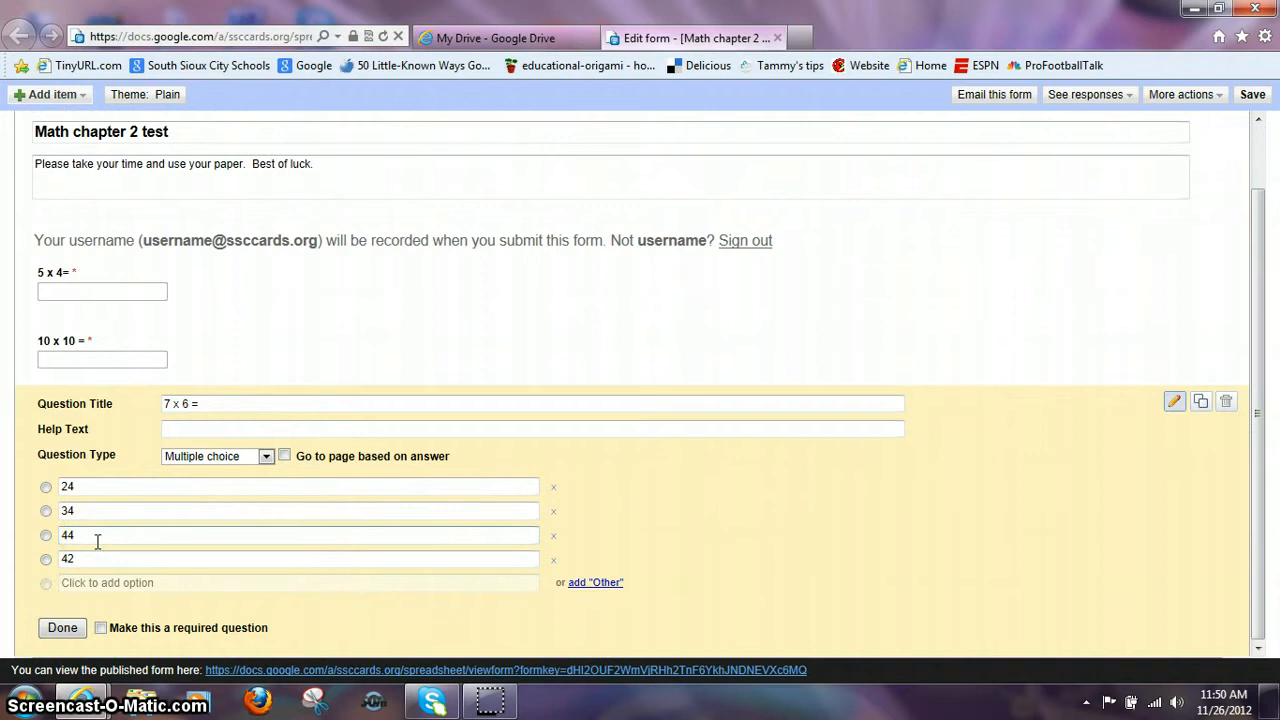
pyautogui.click(101, 628)
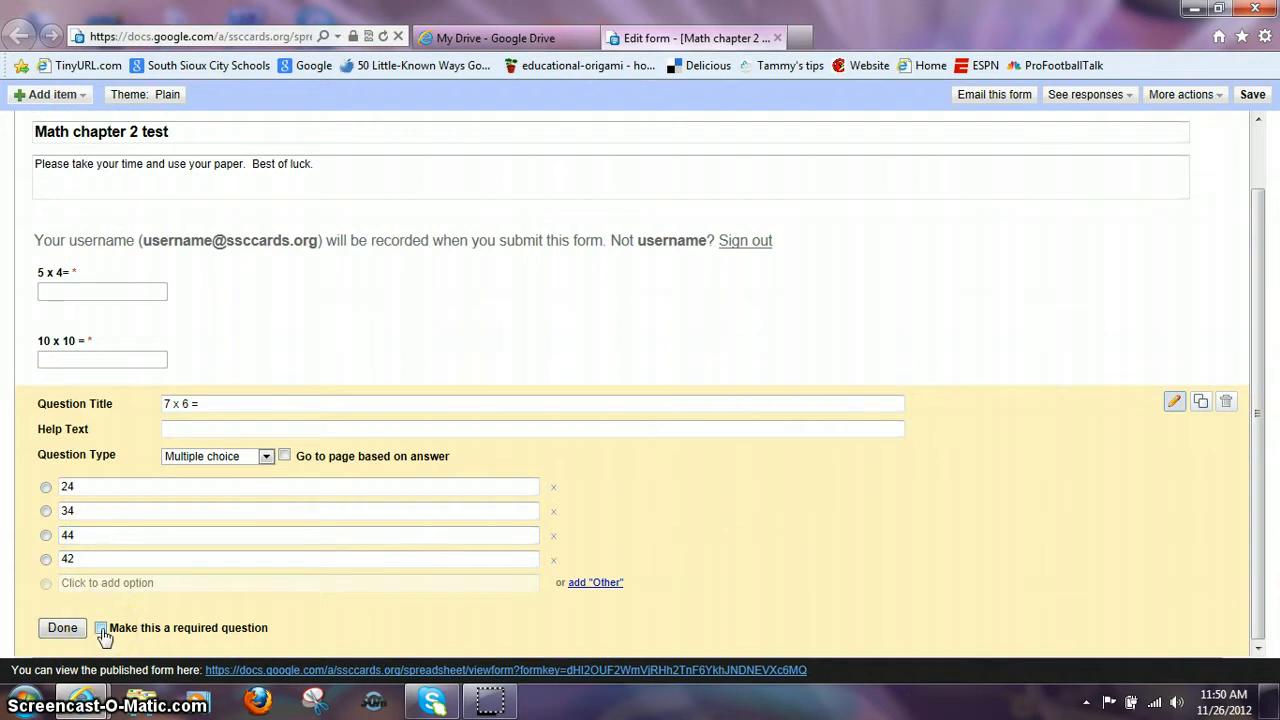
pyautogui.click(101, 628)
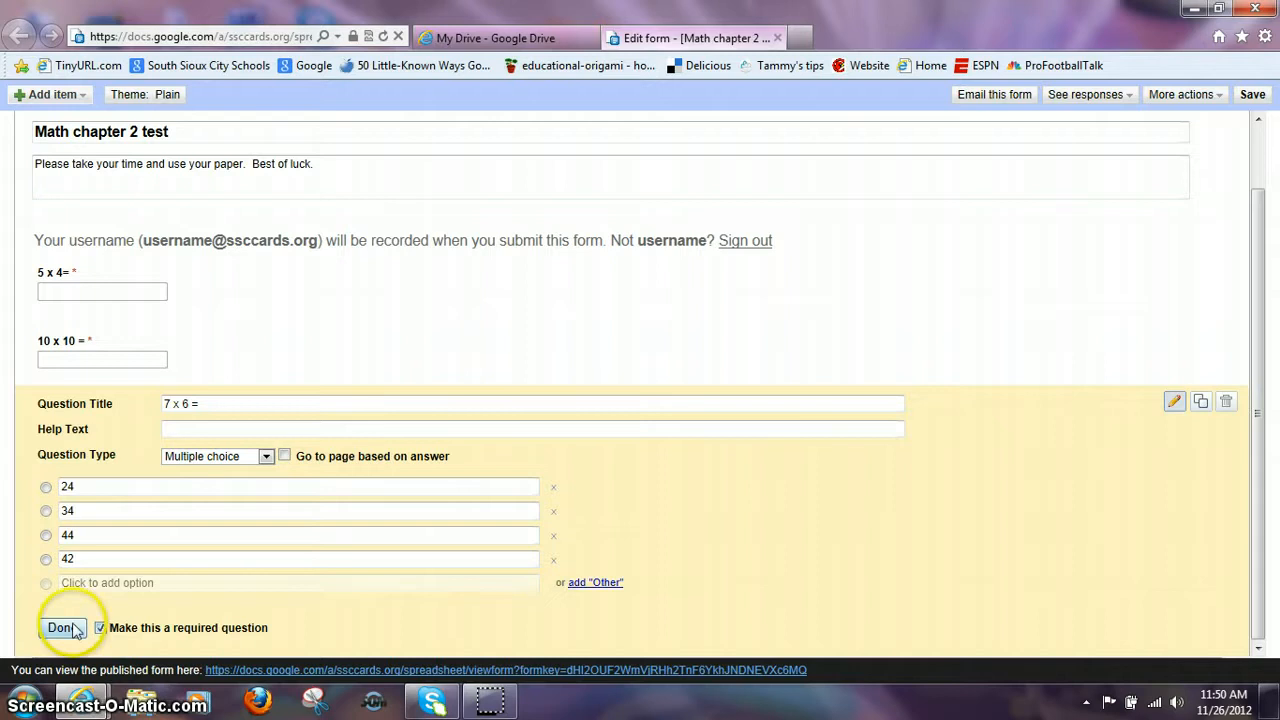
pyautogui.click(62, 627)
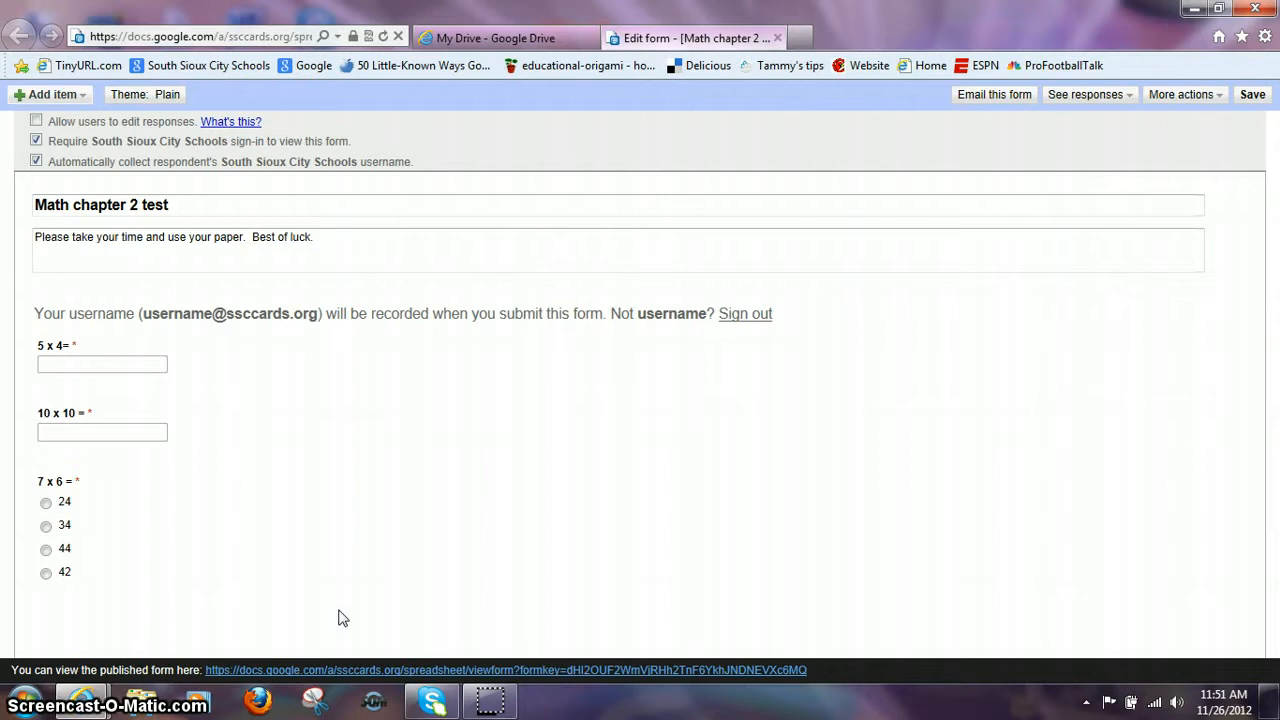
# Open the published version of the Math chapter 2 test and review its questions
pyautogui.click(362, 676)
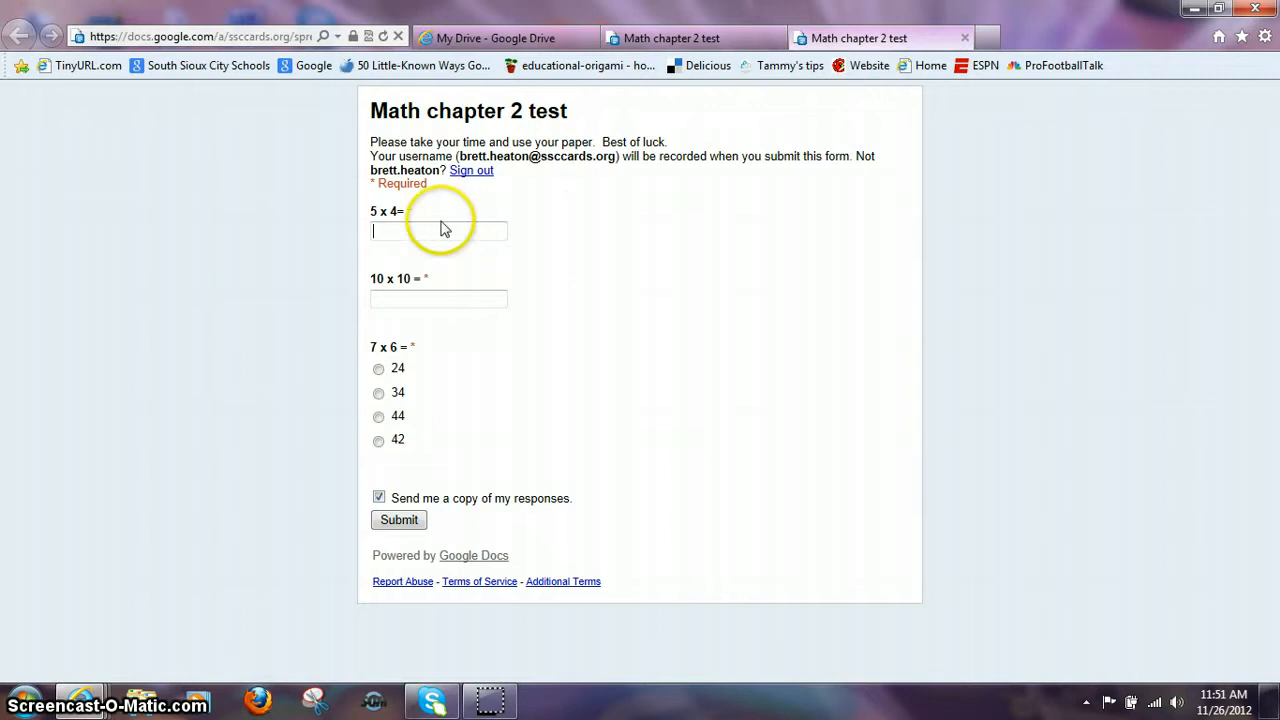
pyautogui.click(405, 224)
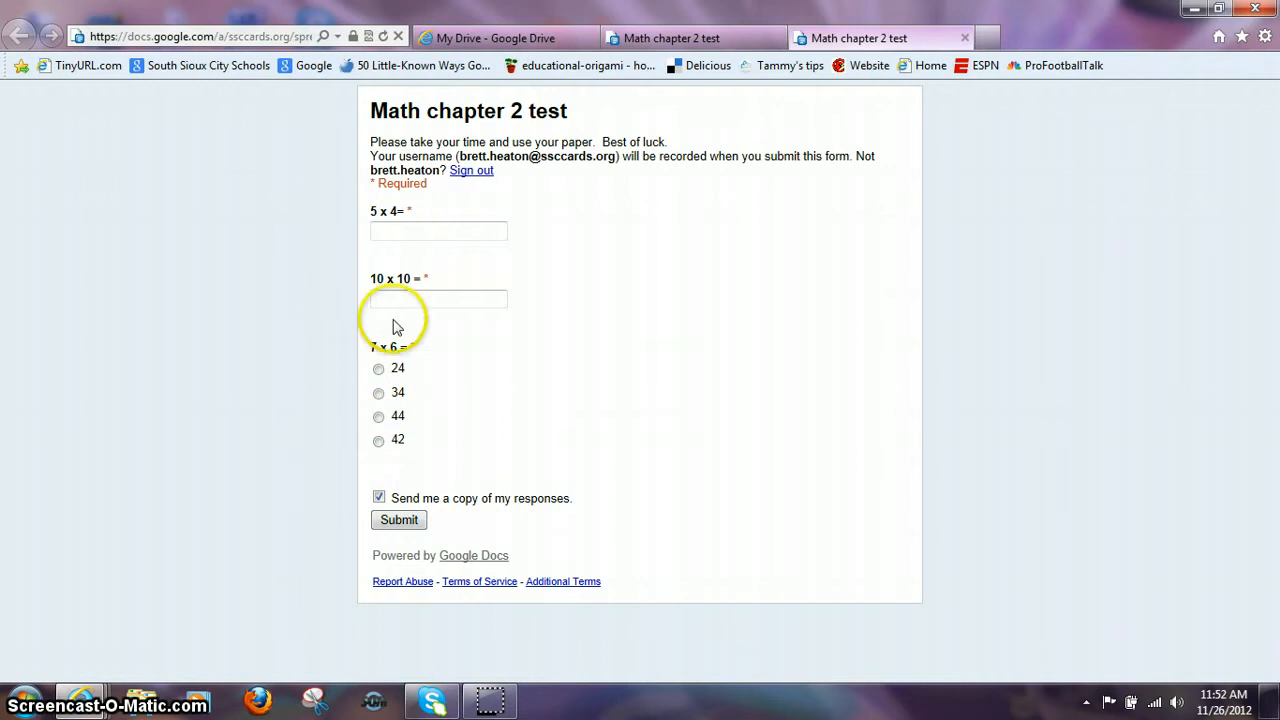
pyautogui.click(398, 528)
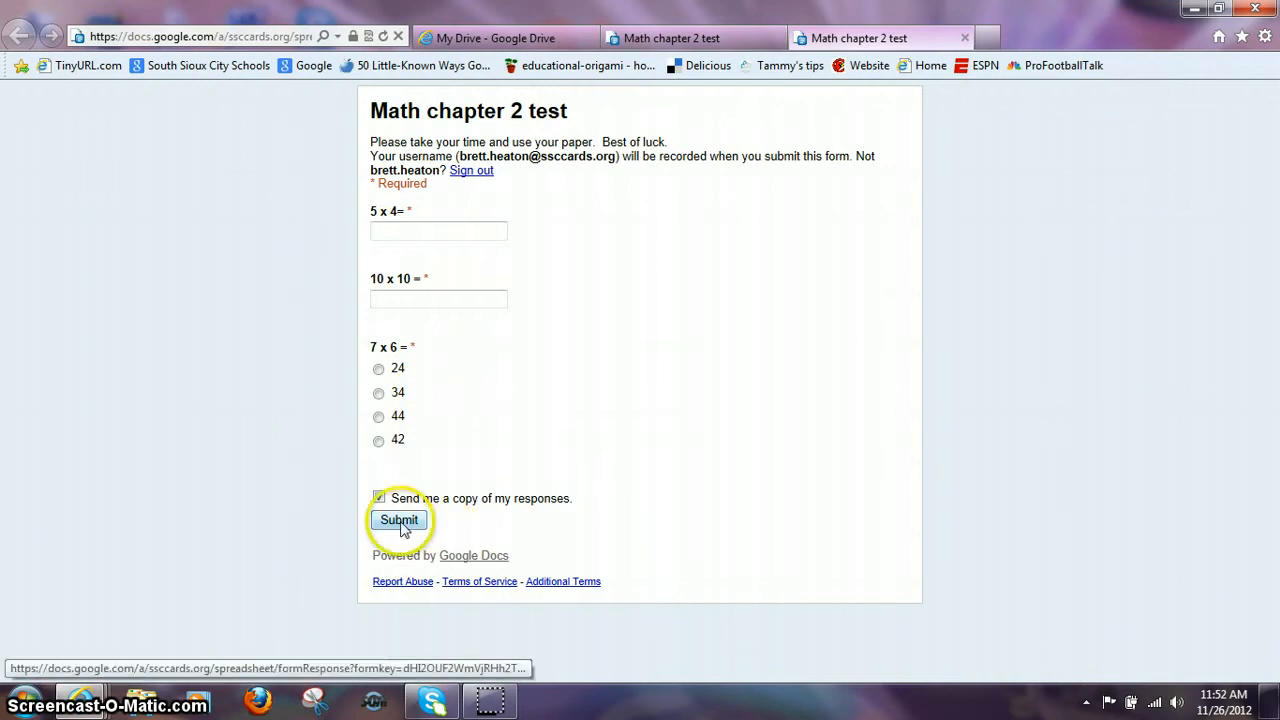
# Answer the published test with 20 for "5 x 4=", 100 for "10 x 10 =" and 42 for "7 x 6 =", and submit the response
pyautogui.click(430, 233)
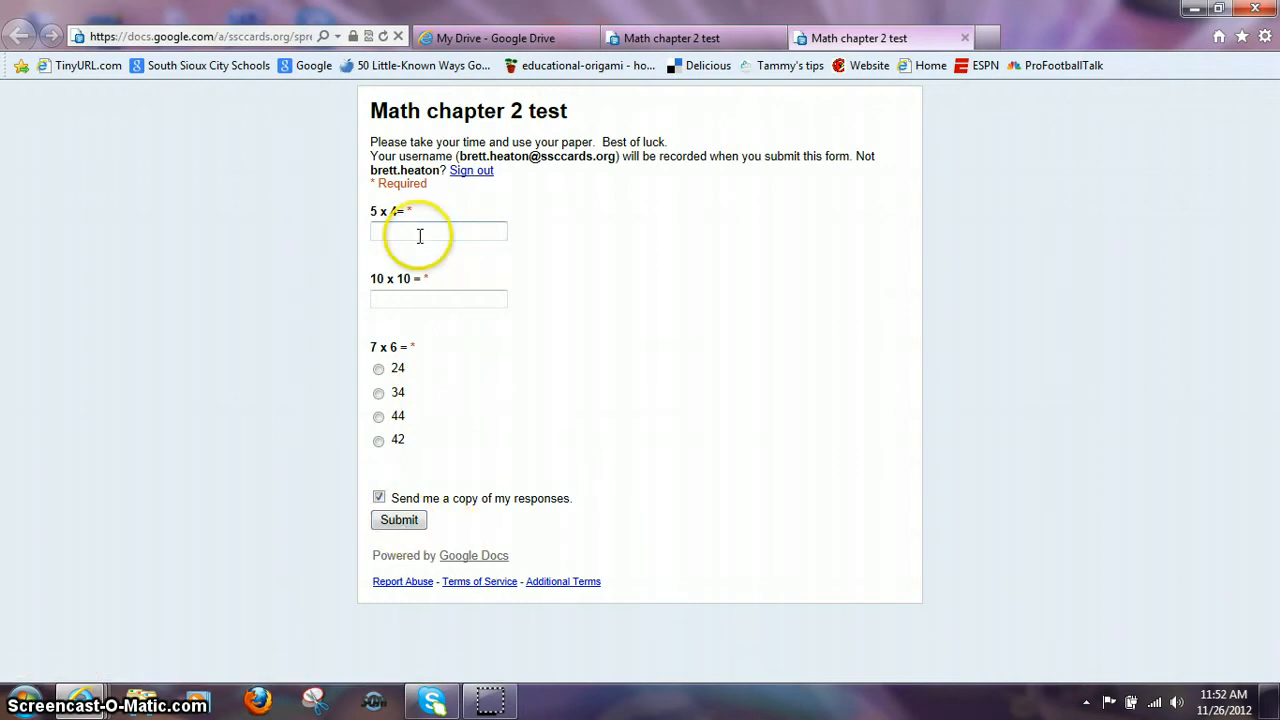
pyautogui.click(388, 231)
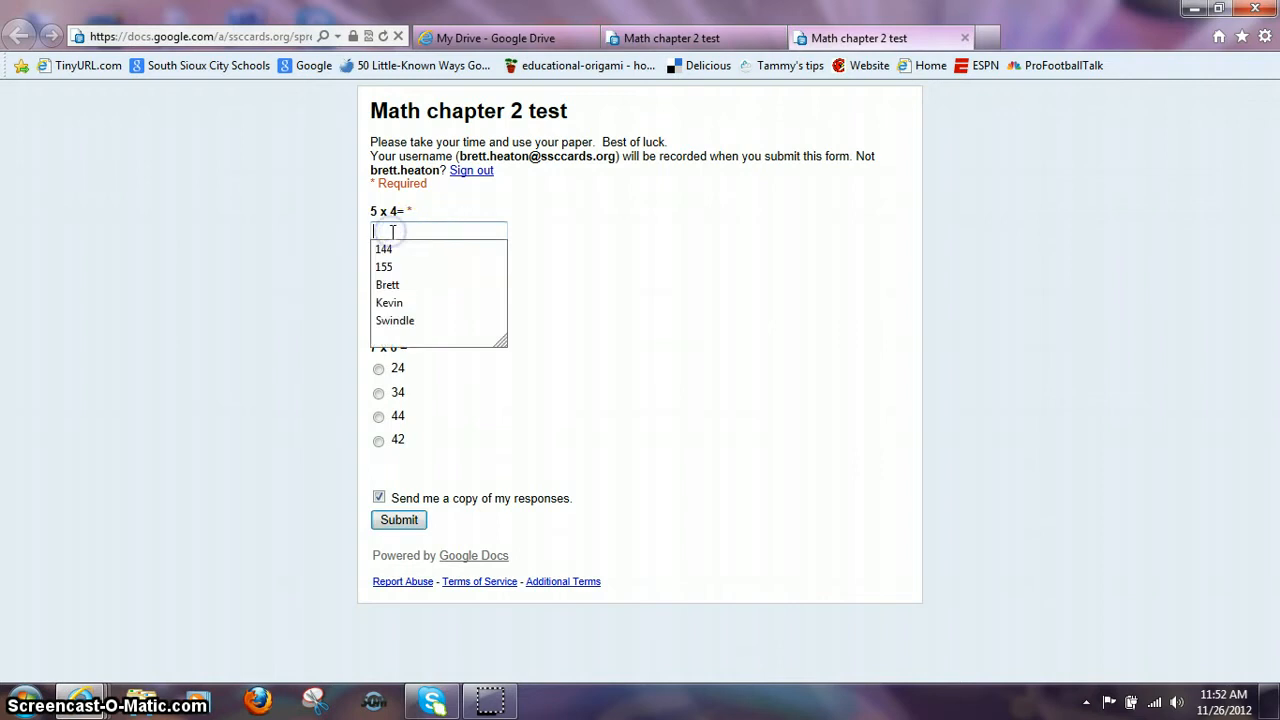
pyautogui.write('20')
pyautogui.click(387, 299)
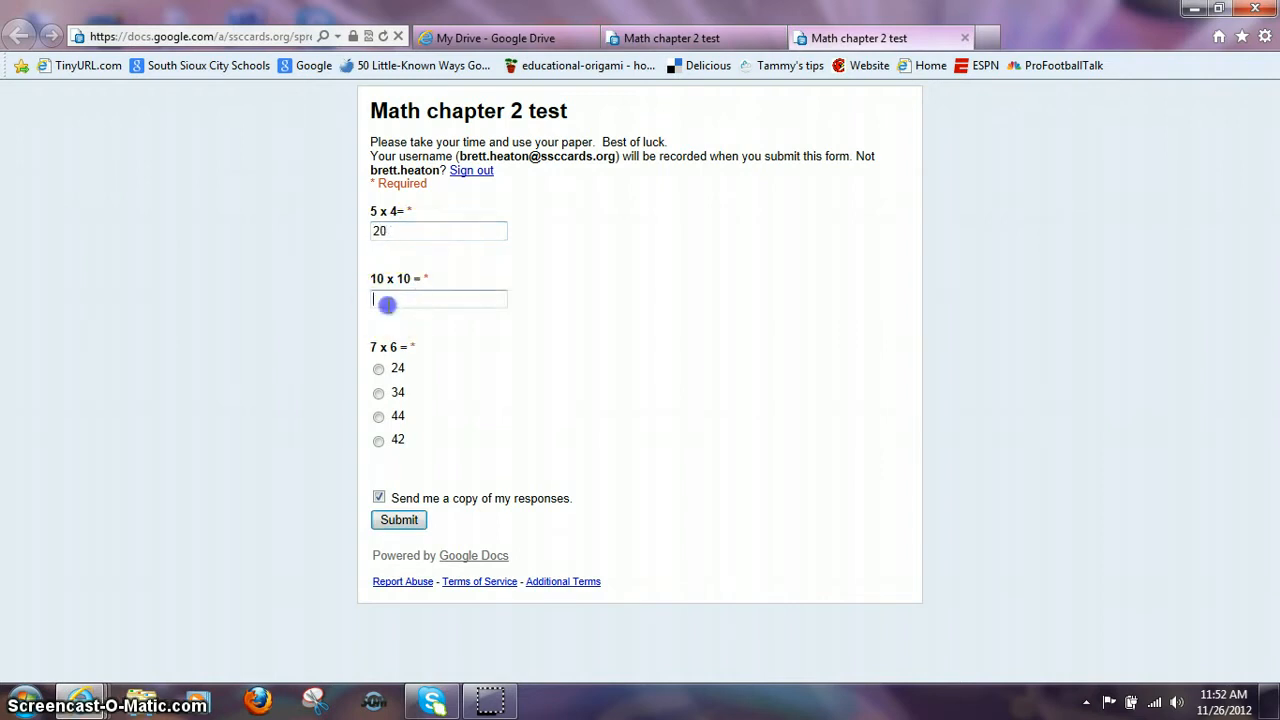
pyautogui.write('100')
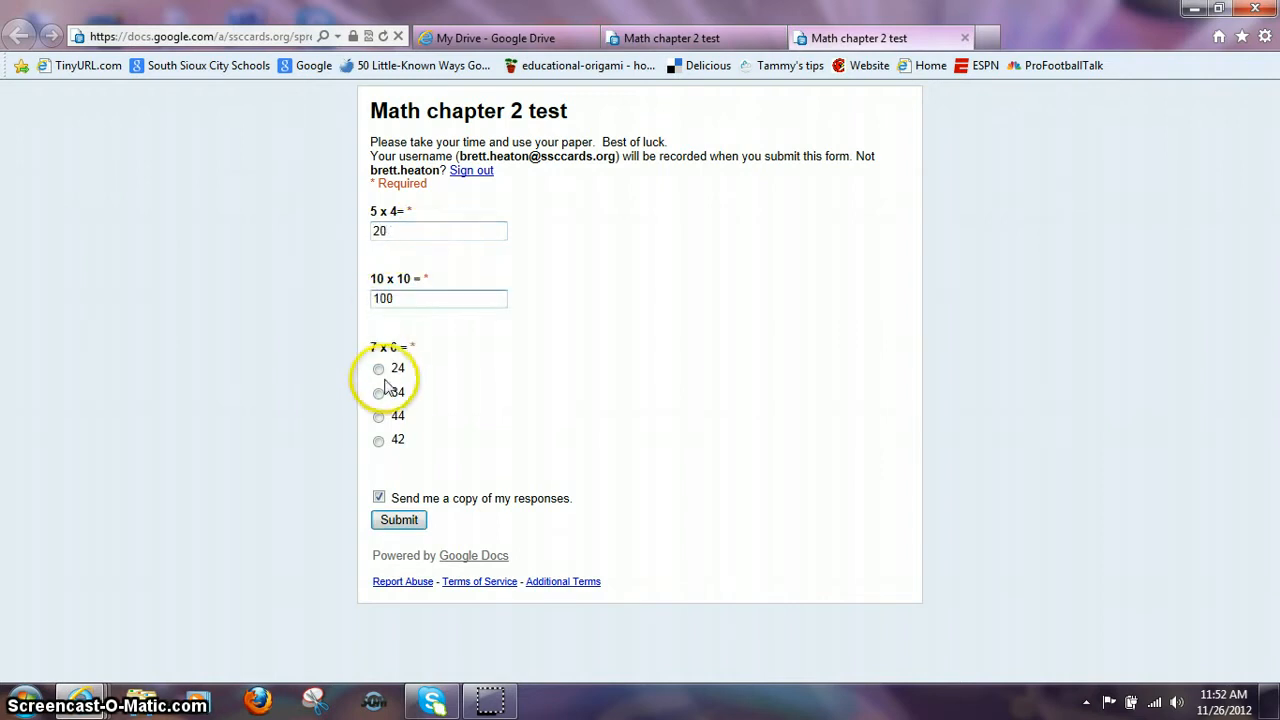
pyautogui.click(379, 441)
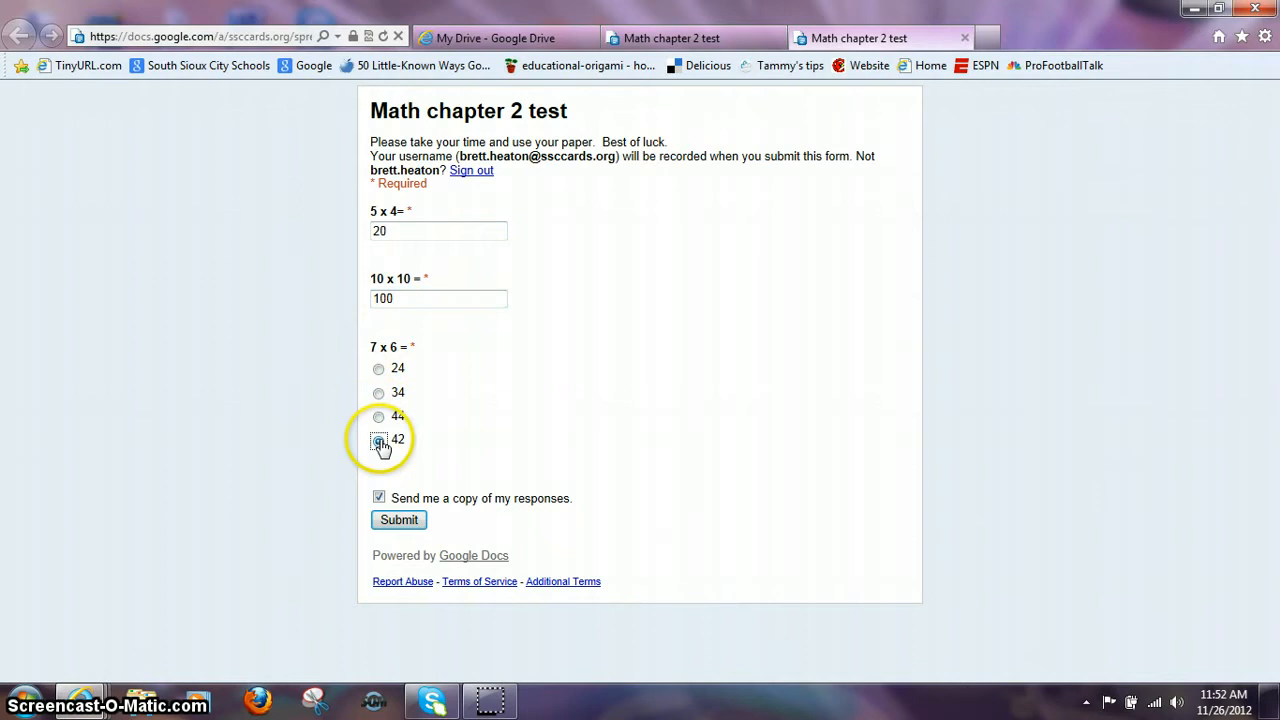
pyautogui.click(399, 520)
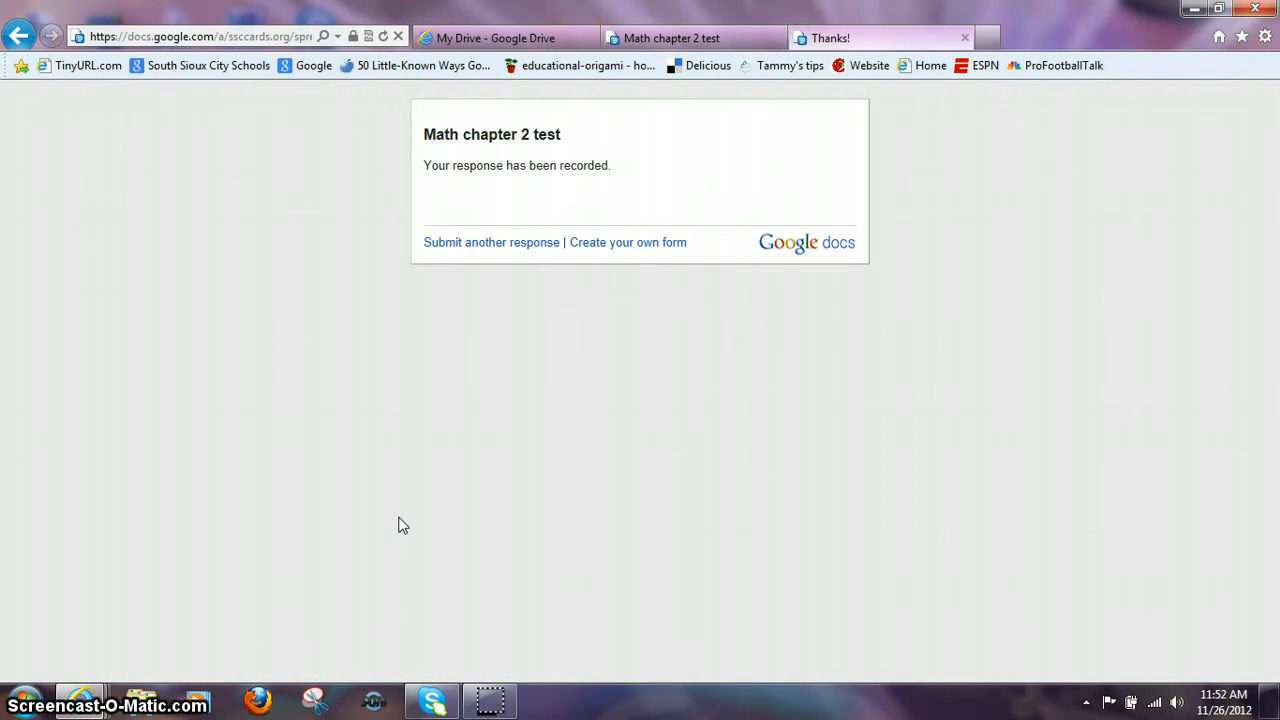
# Close the submitted response's page and return from the other published copy to the form editor
pyautogui.click(966, 39)
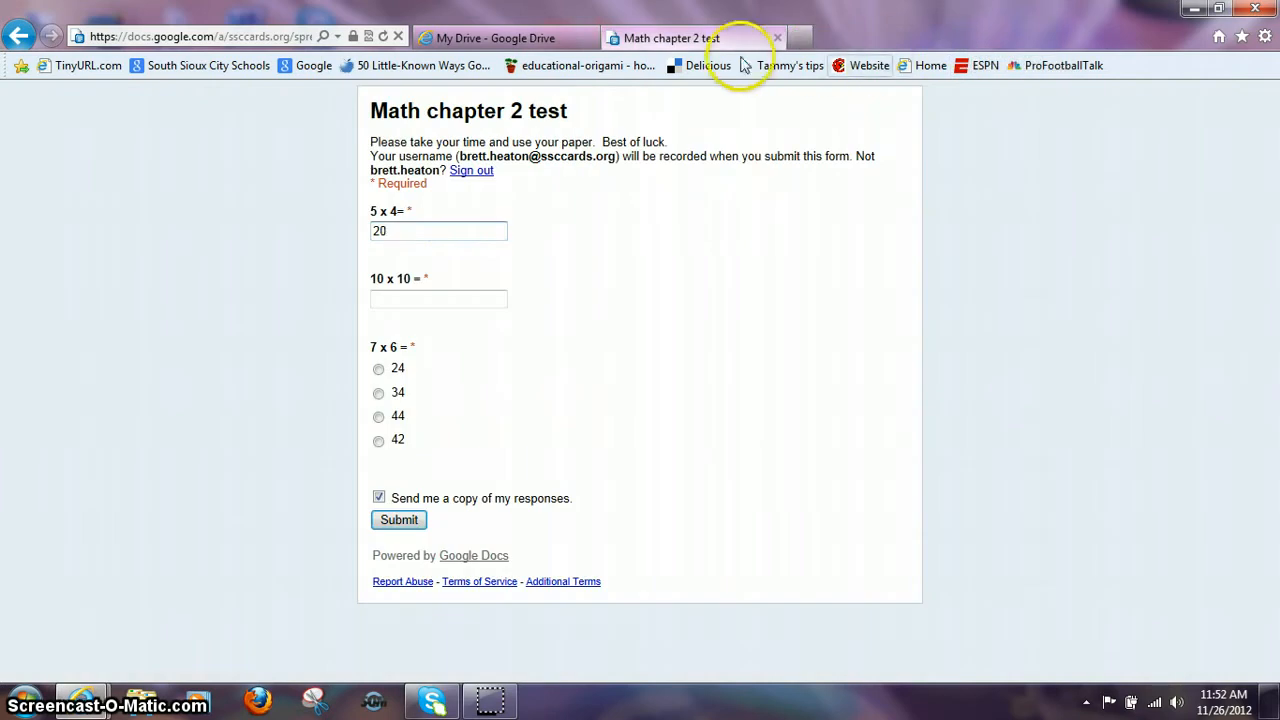
pyautogui.click(18, 37)
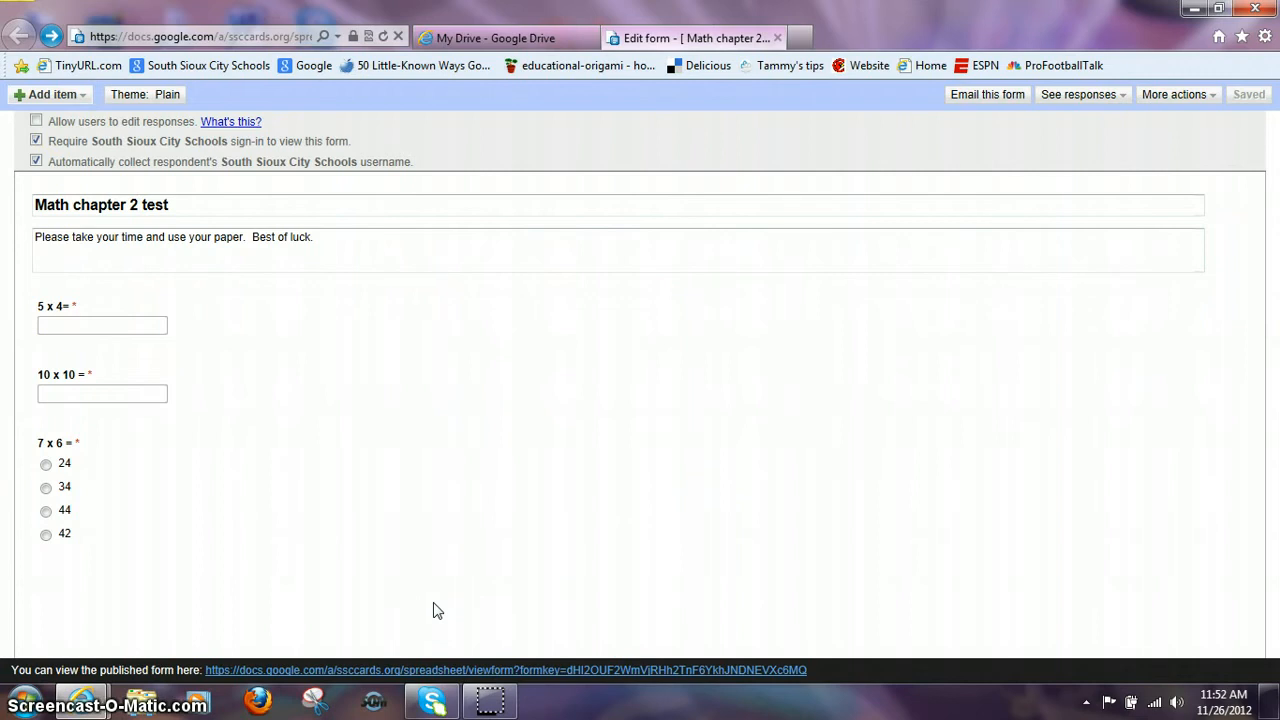
pyautogui.click(374, 528)
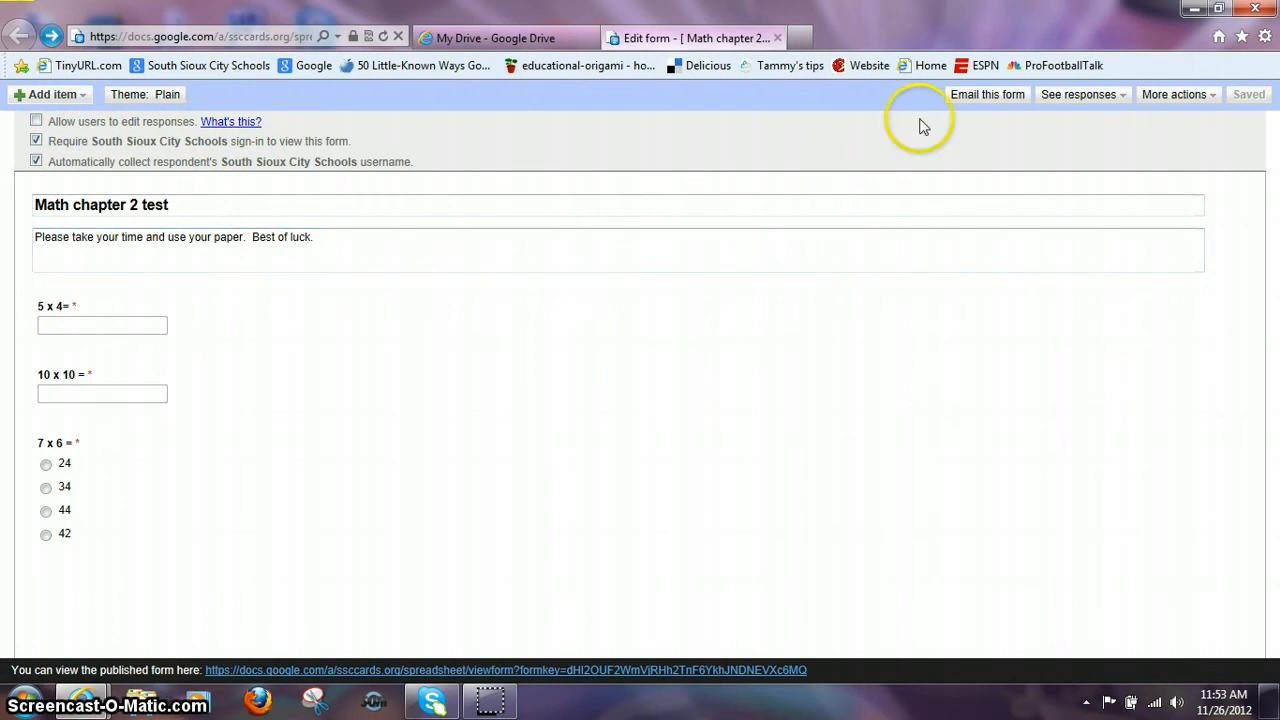
# Start emailing the Math chapter 2 test form to others
pyautogui.click(979, 98)
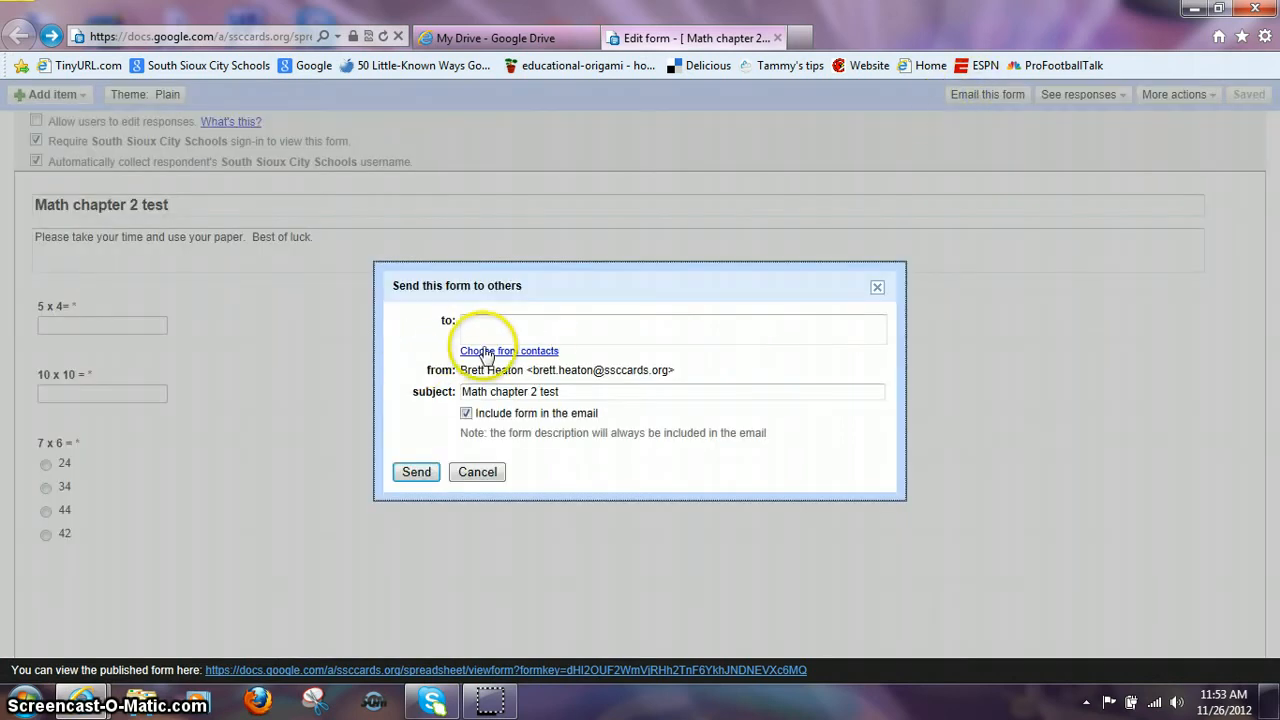